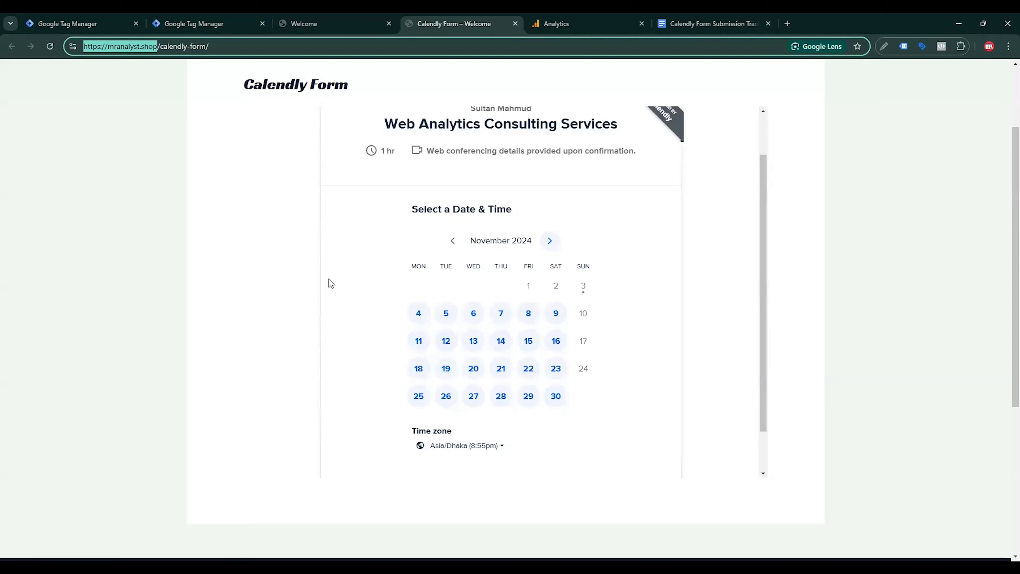
Step: Review the embedded November 2024 Calendly booking calendar on the form page
{"action": "left_click", "coordinate": [312, 209]}
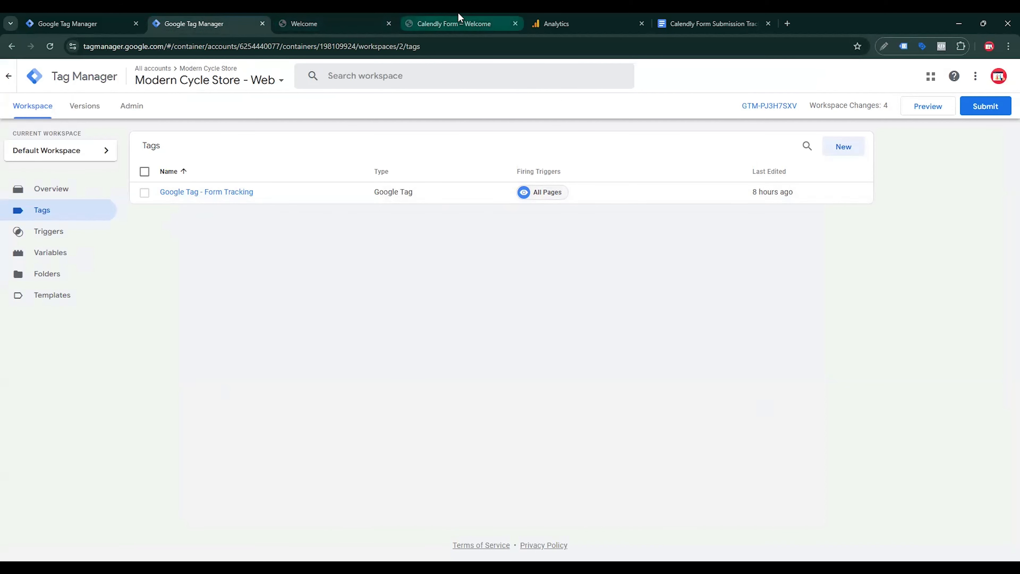
Step: Start a new Custom HTML tag in Tag Manager
{"action": "left_click", "coordinate": [458, 21]}
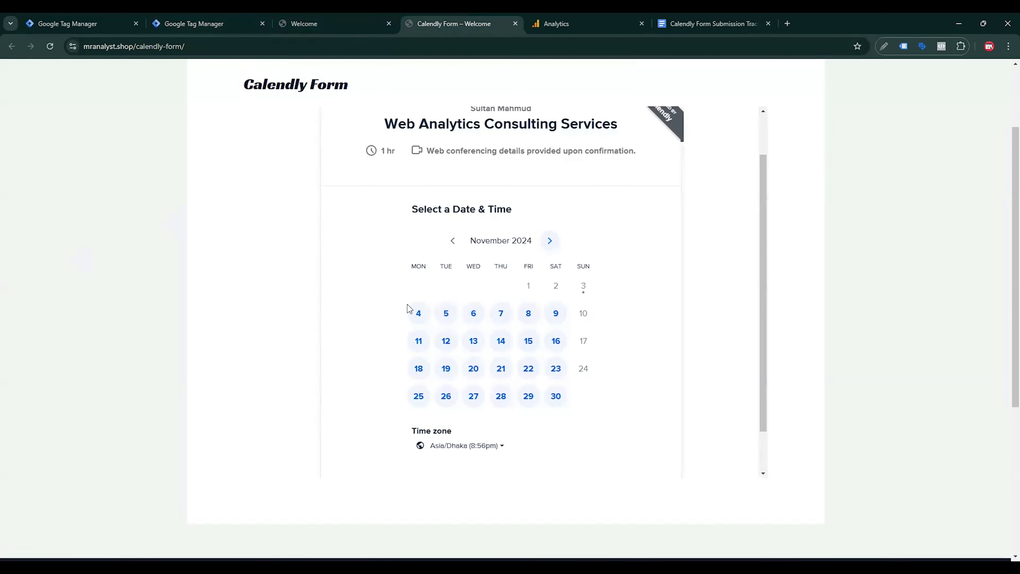
{"action": "left_click", "coordinate": [236, 24]}
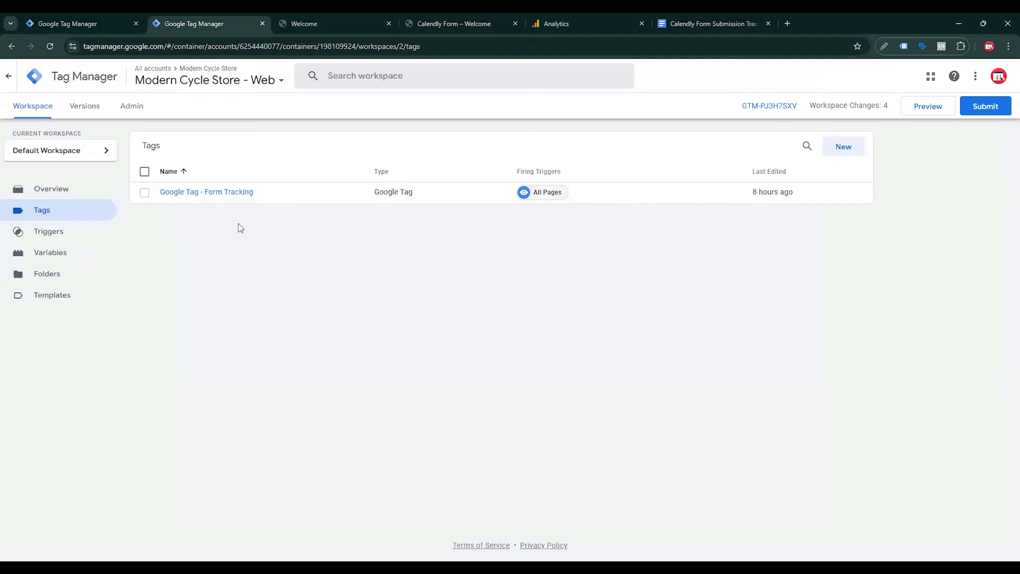
{"action": "left_click", "coordinate": [843, 147]}
{"action": "left_click", "coordinate": [836, 183]}
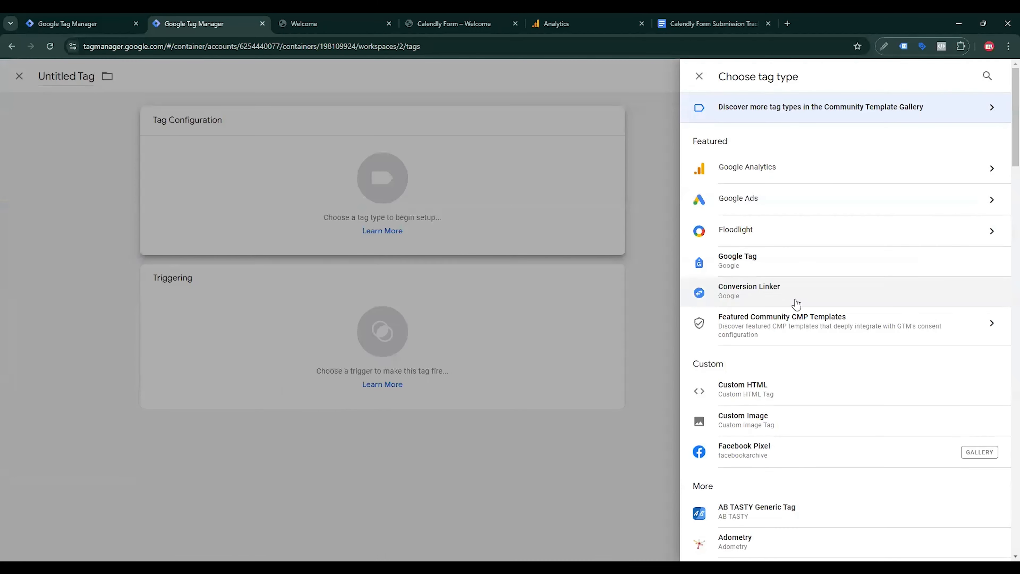
{"action": "left_click", "coordinate": [750, 392]}
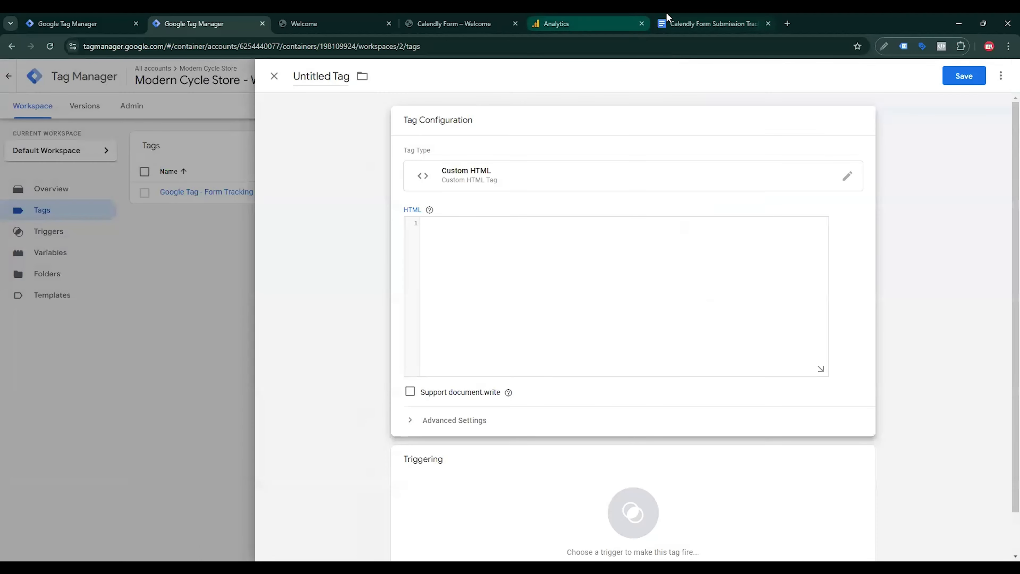
Step: Paste the Calendly listener script from the docs and fire the tag on All Pages
{"action": "left_click", "coordinate": [711, 24]}
{"action": "left_click_drag", "start_coordinate": [285, 490], "coordinate": [243, 380]}
{"action": "left_click", "coordinate": [229, 28]}
{"action": "left_click", "coordinate": [408, 289]}
{"action": "key", "text": "ctrl+v"}
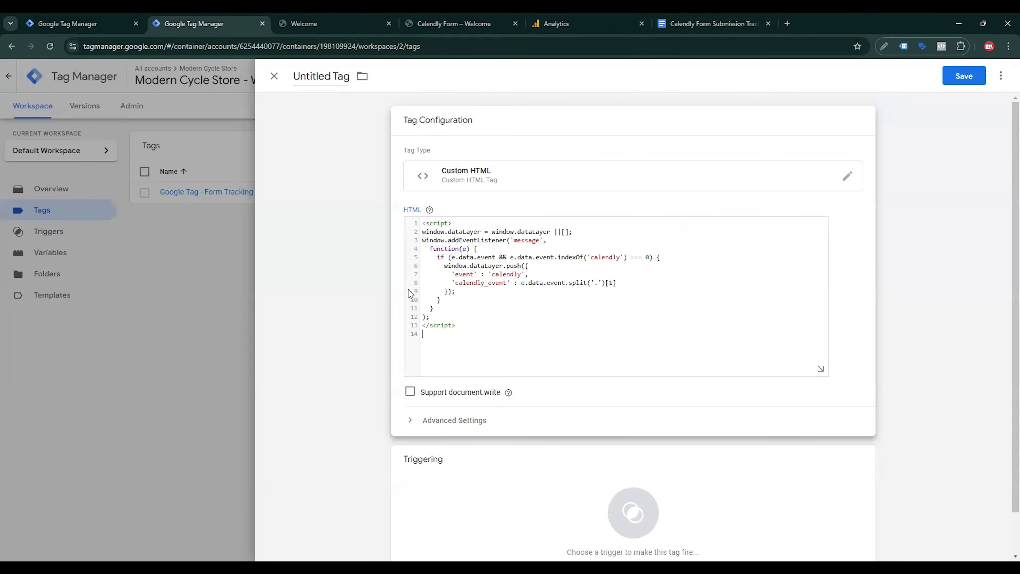
{"action": "left_click", "coordinate": [474, 487]}
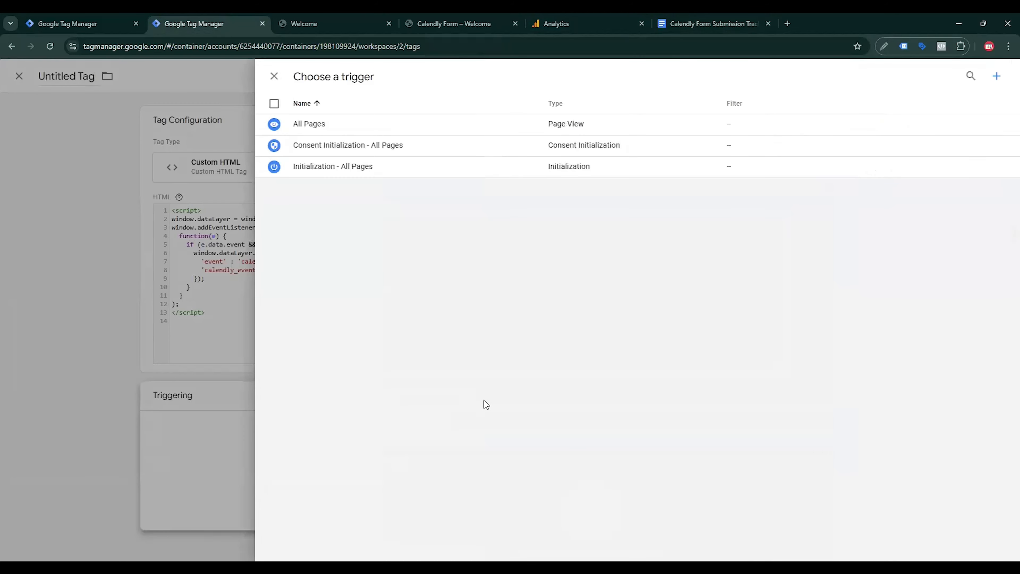
{"action": "left_click", "coordinate": [330, 127]}
Step: Name the tag 'cHTML - Form Tracking' and save it
{"action": "double_click", "coordinate": [324, 92]}
{"action": "key", "text": "ctrl+a"}
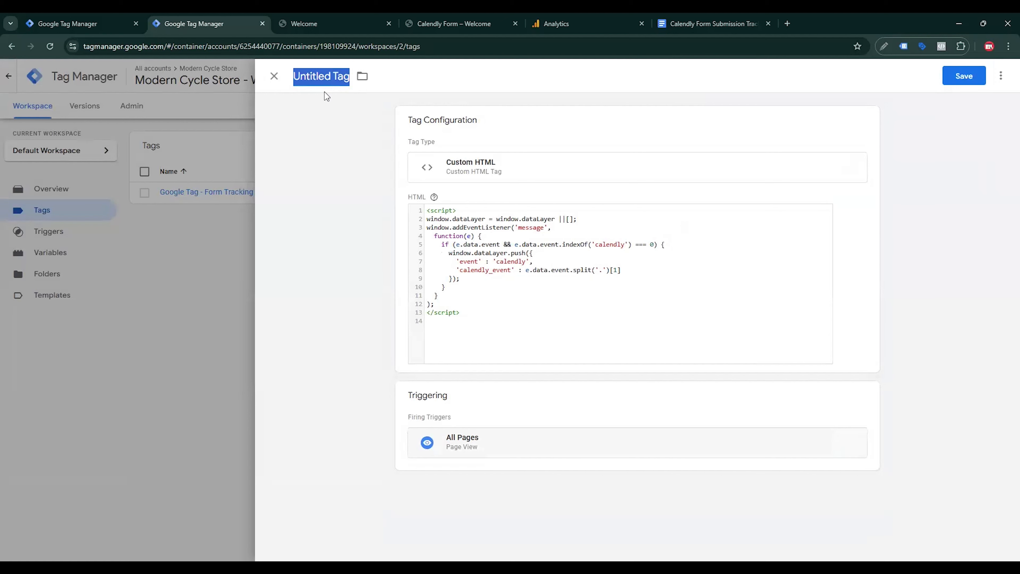
{"action": "type", "text": "cHTML -"}
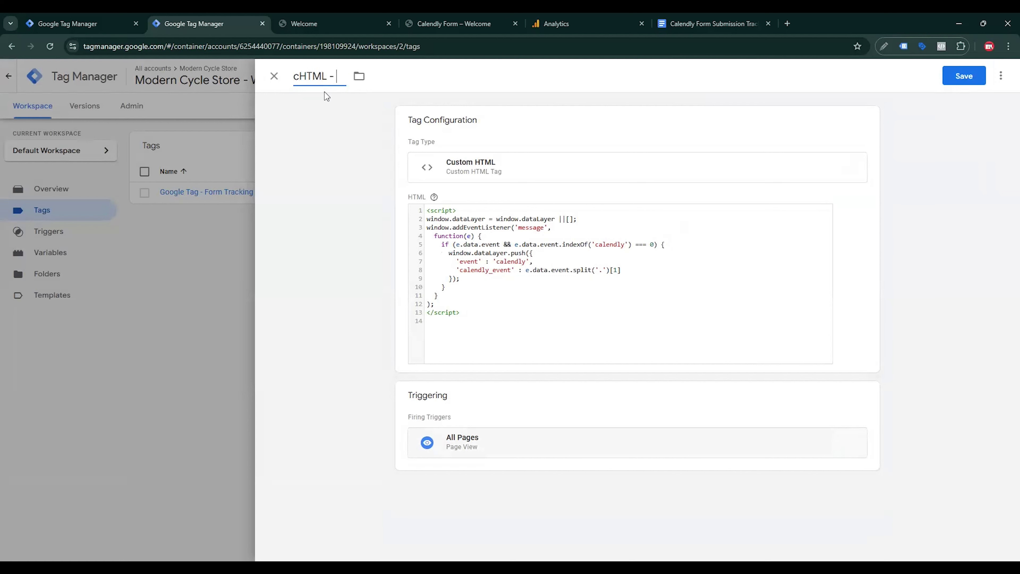
{"action": "type", "text": " Form Trackingf"}
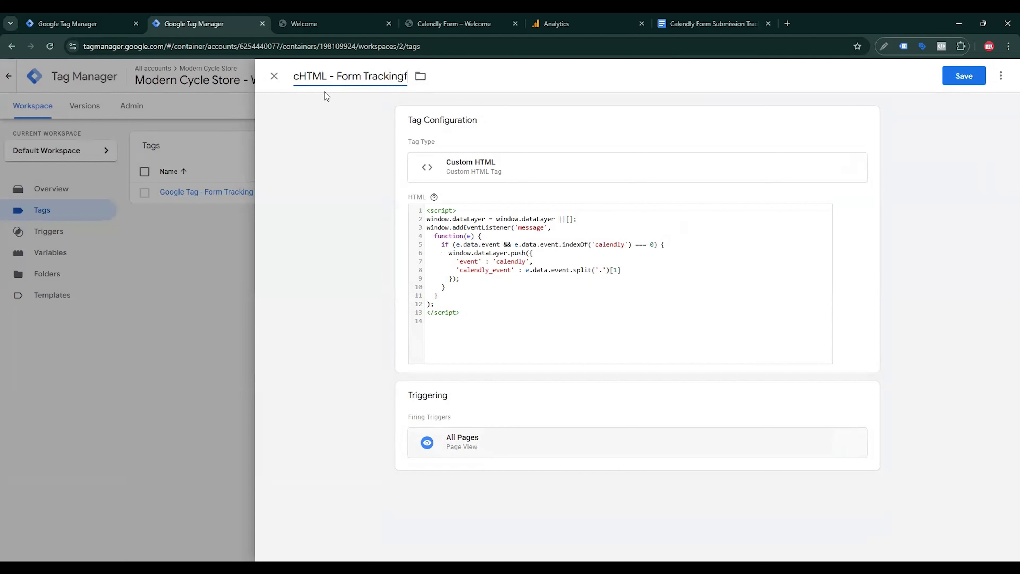
{"action": "key", "text": "BackSpace"}
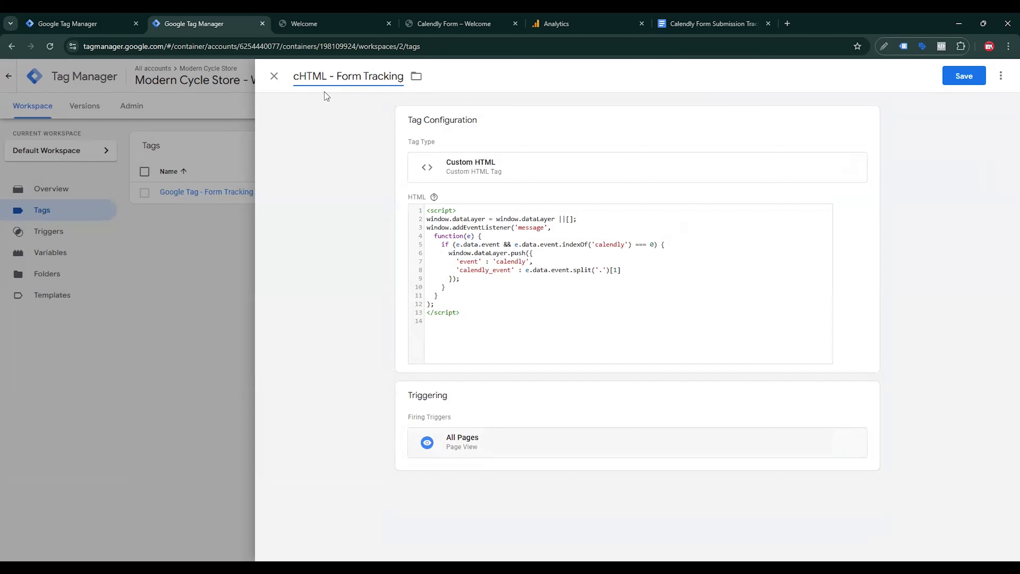
{"action": "left_click", "coordinate": [971, 68]}
{"action": "left_click", "coordinate": [961, 73]}
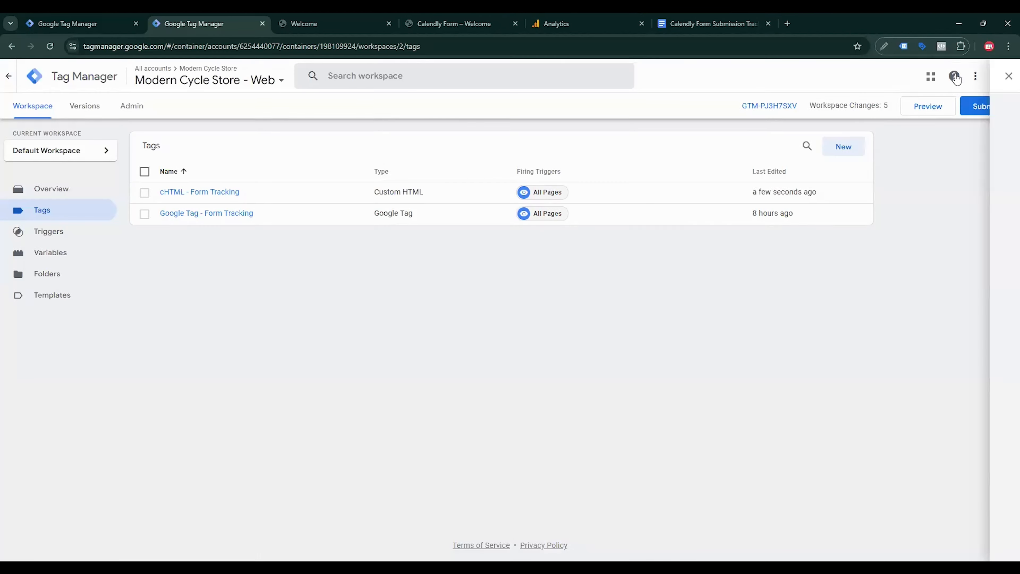
Step: Connect Tag Assistant preview to mranalyst.shop/calendly-form/ using the copied page URL
{"action": "left_click", "coordinate": [940, 107]}
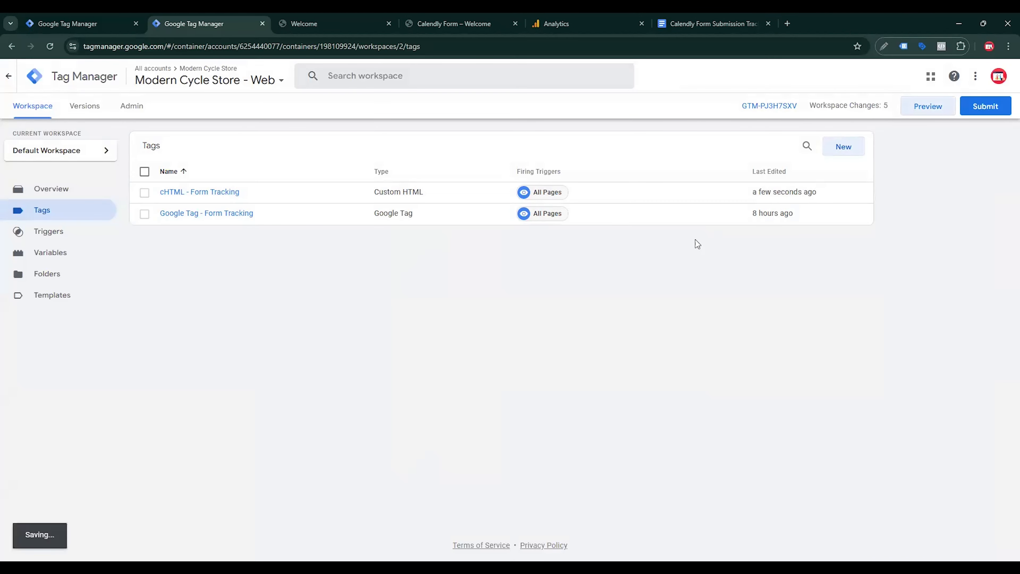
{"action": "left_click", "coordinate": [579, 23]}
{"action": "left_click", "coordinate": [192, 46]}
{"action": "key", "text": "ctrl+c"}
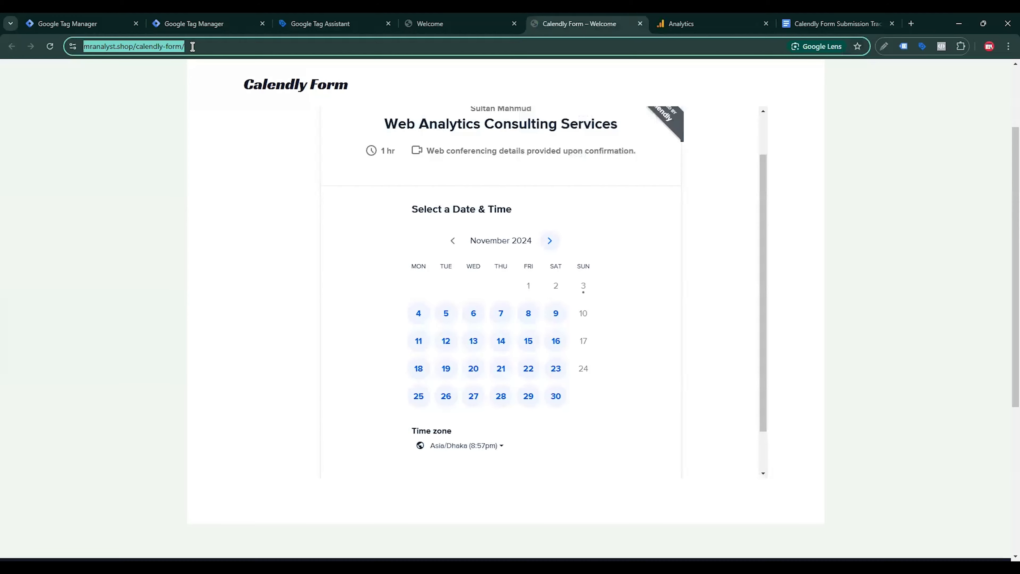
{"action": "left_click", "coordinate": [313, 23]}
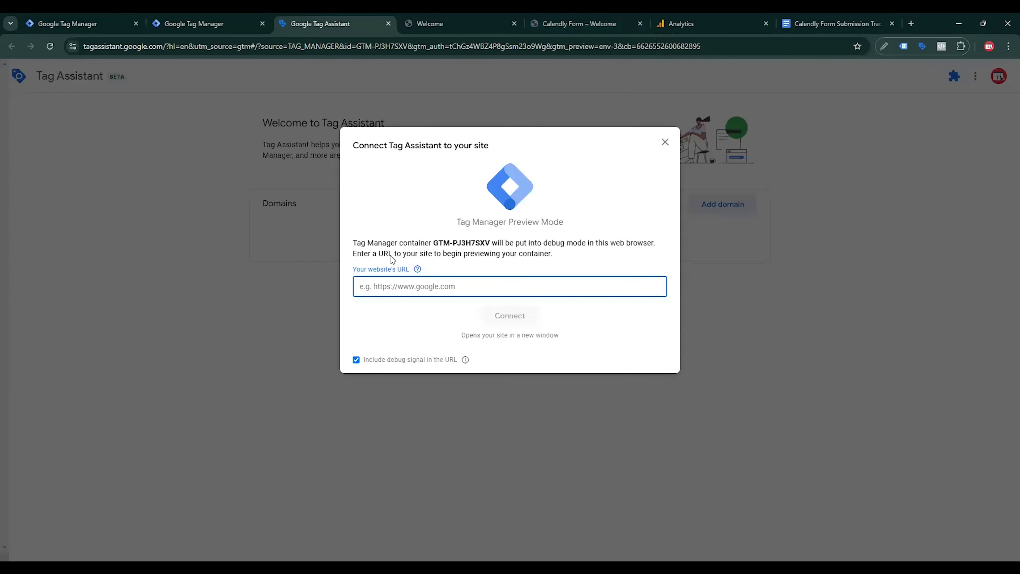
{"action": "key", "text": "ctrl+v"}
{"action": "key", "text": "Return"}
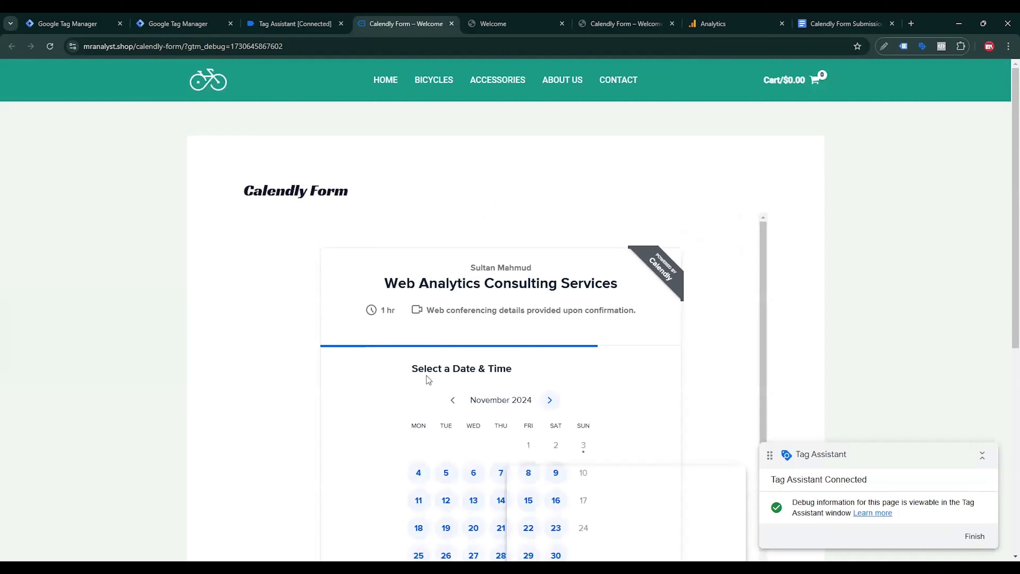
Step: Choose the 12:00am slot on Tuesday, November 5, 2024 in the booking calendar
{"action": "scroll", "coordinate": [612, 344], "scroll_direction": "down", "scroll_amount": 3}
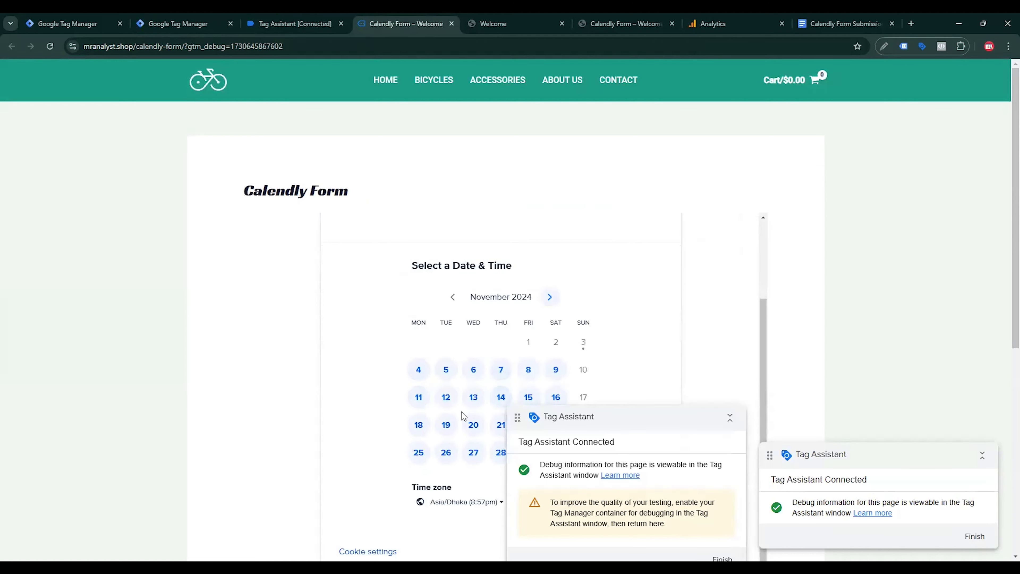
{"action": "left_click", "coordinate": [446, 369]}
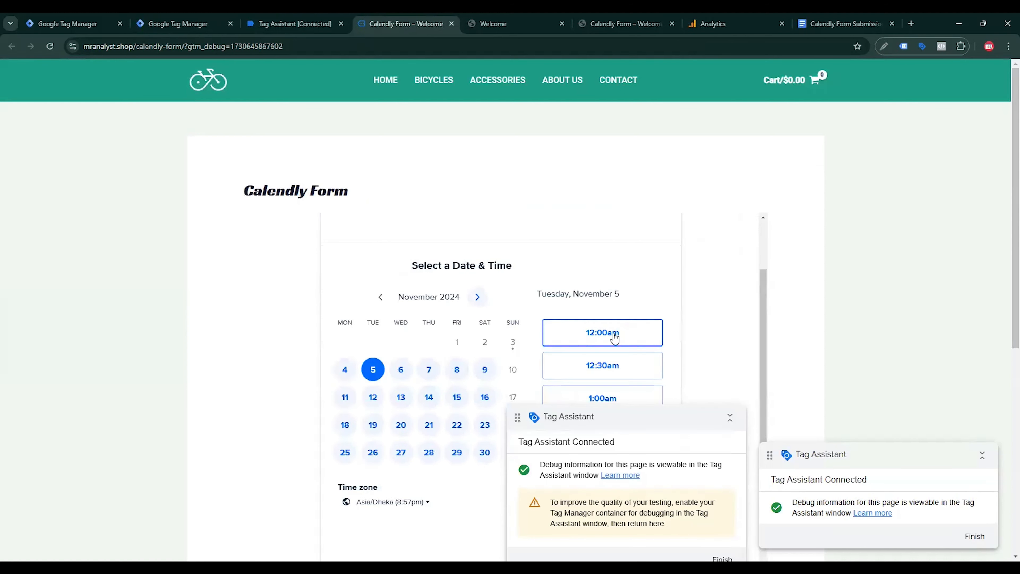
{"action": "left_click", "coordinate": [602, 332]}
{"action": "left_click", "coordinate": [729, 418]}
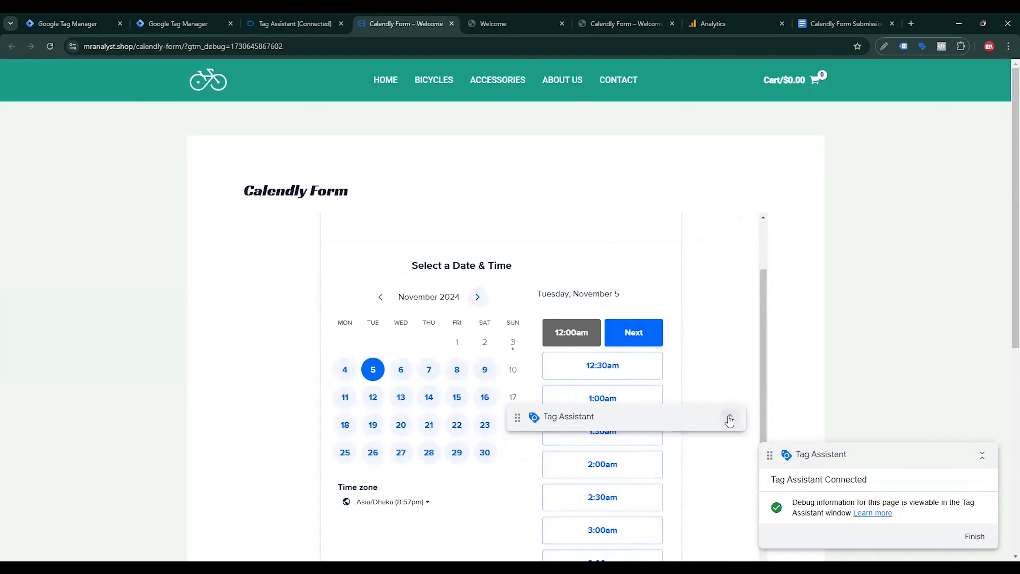
{"action": "left_click", "coordinate": [630, 339]}
Step: Autofill name and e-mail, add 'Test Message', schedule the event, and view Tag Assistant's events
{"action": "left_click", "coordinate": [432, 420]}
{"action": "scroll", "coordinate": [435, 415], "scroll_direction": "down", "scroll_amount": 3}
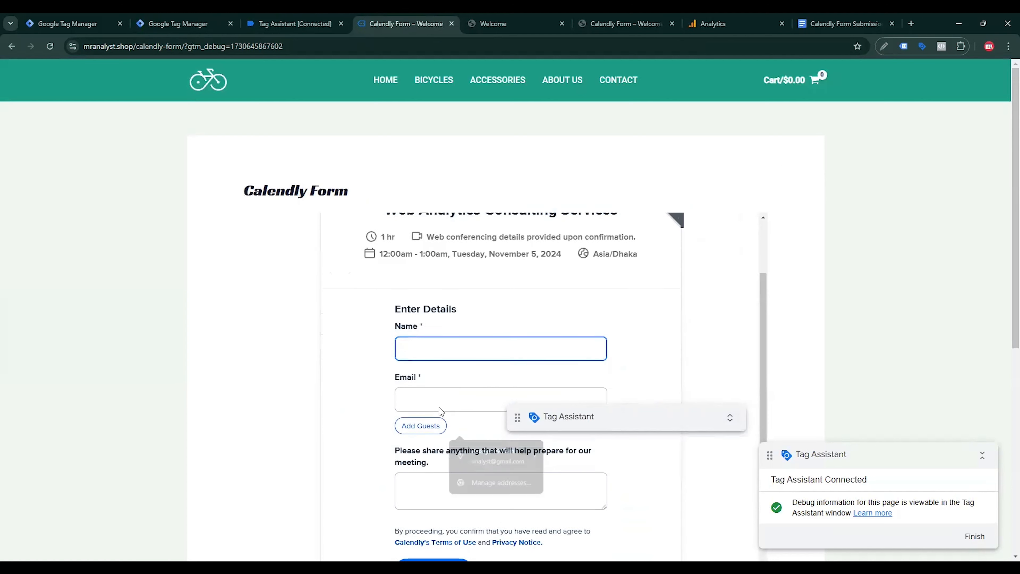
{"action": "left_click", "coordinate": [466, 348]}
{"action": "left_click", "coordinate": [421, 467]}
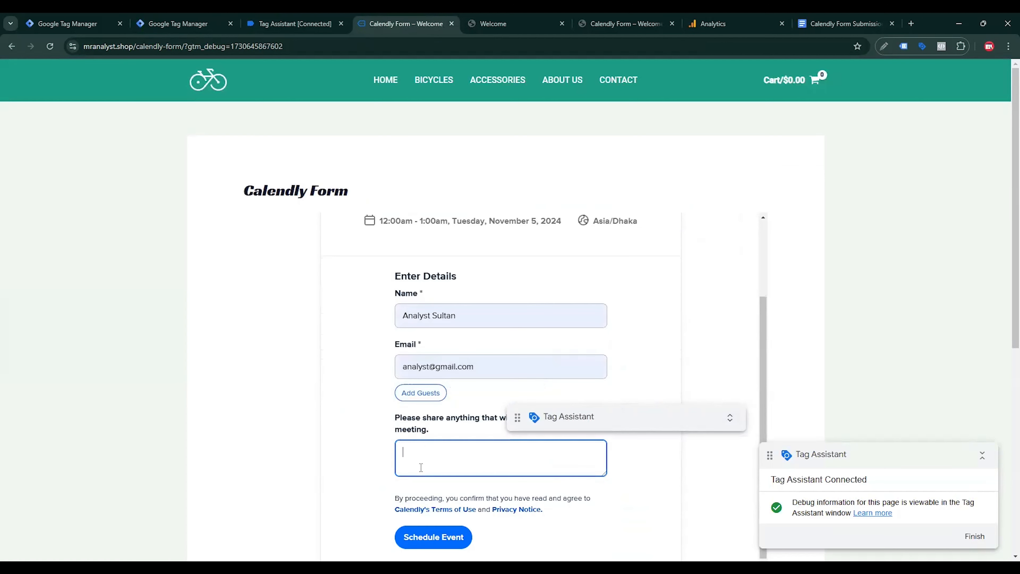
{"action": "type", "text": "Test Message"}
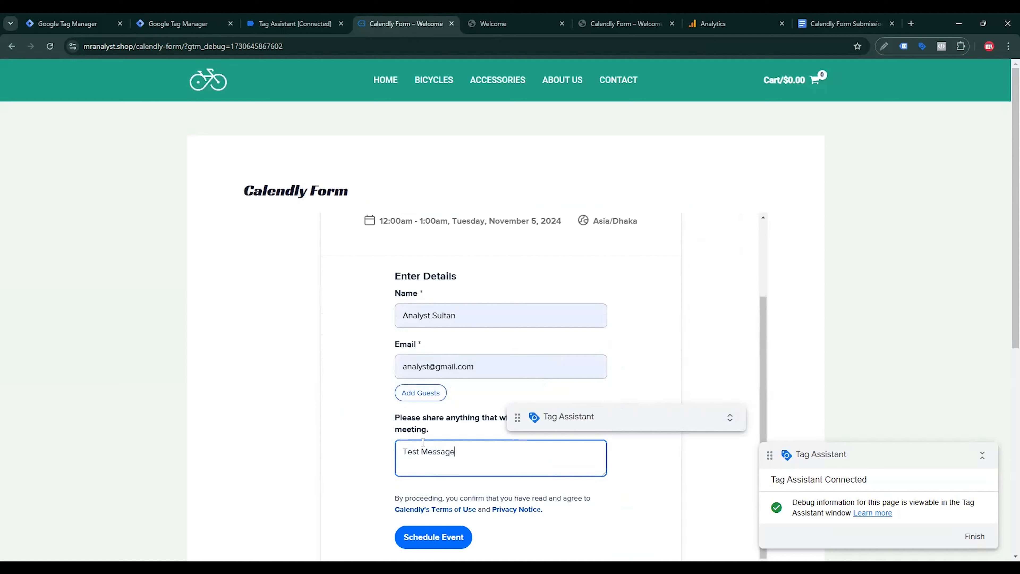
{"action": "left_click", "coordinate": [430, 537]}
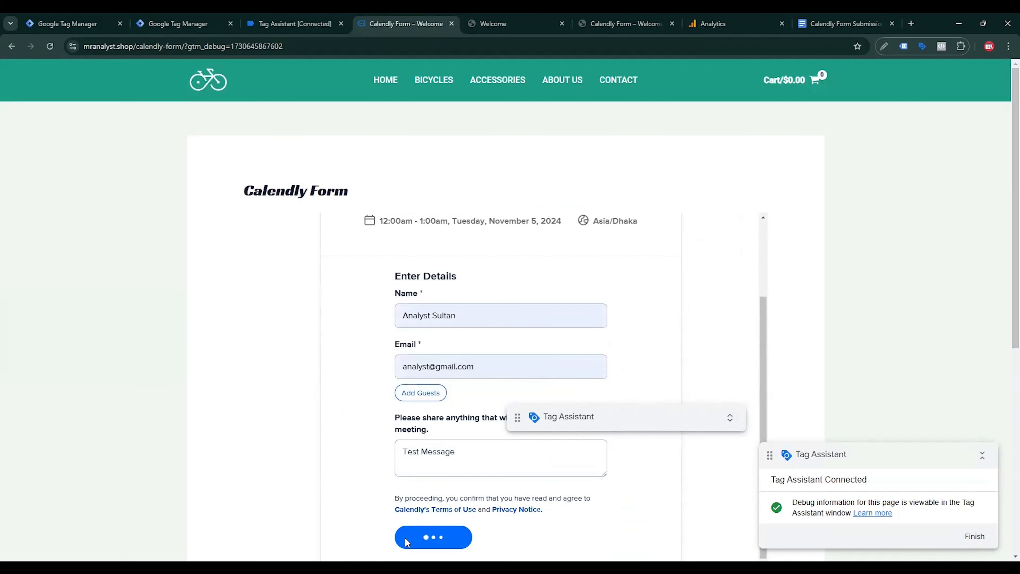
{"action": "left_click", "coordinate": [289, 23]}
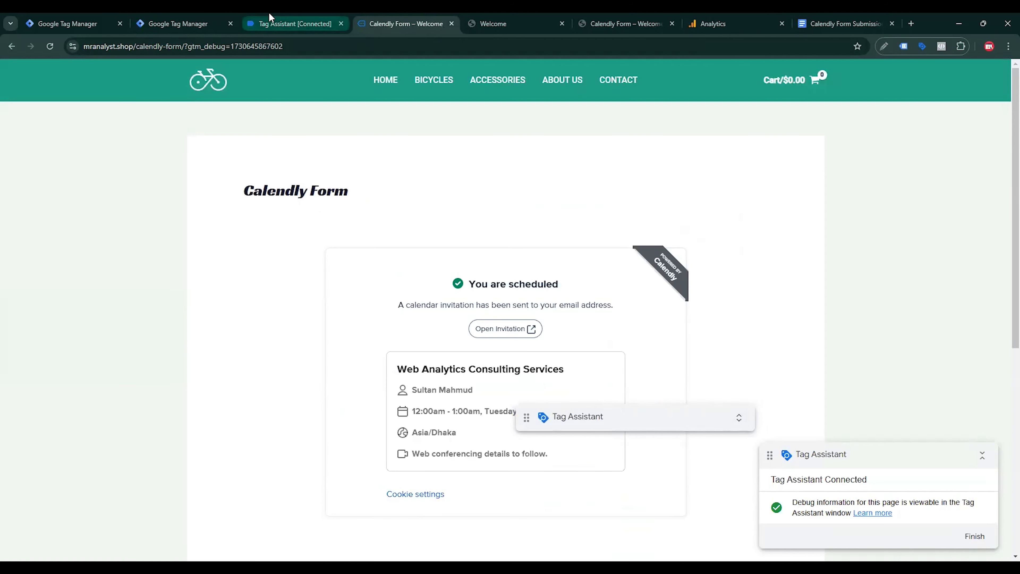
{"action": "key", "text": "Return"}
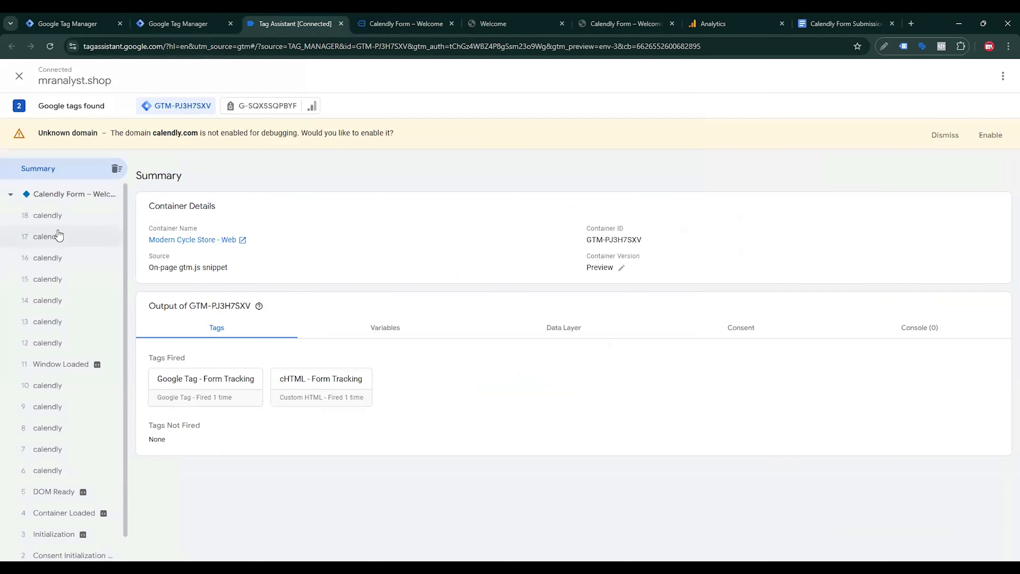
Step: Inspect calendly events 18, 17 and 16, finding the calendly_event 'event_scheduled' push
{"action": "left_click", "coordinate": [58, 221]}
{"action": "left_click", "coordinate": [53, 239]}
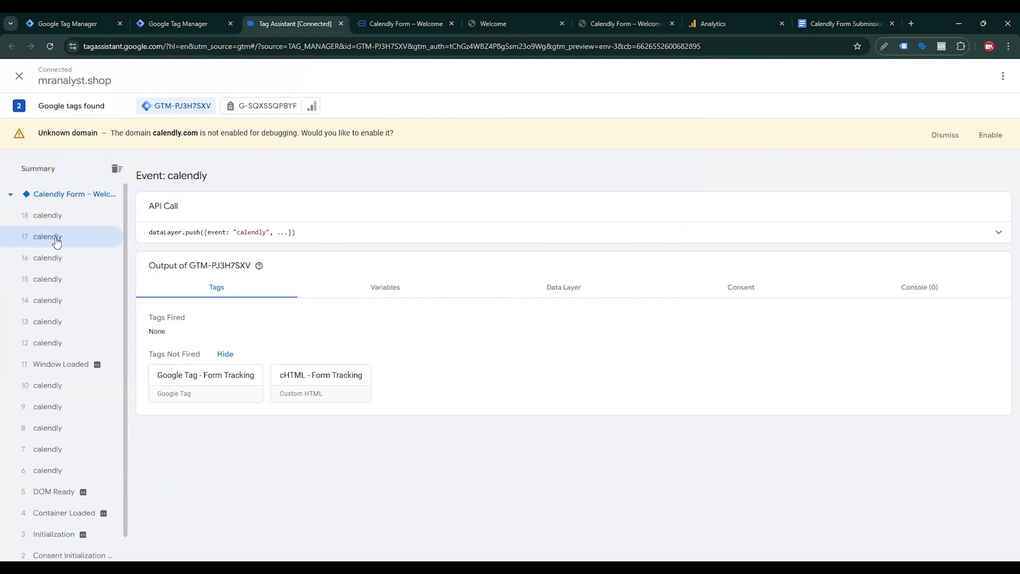
{"action": "left_click", "coordinate": [56, 257]}
{"action": "left_click", "coordinate": [329, 232]}
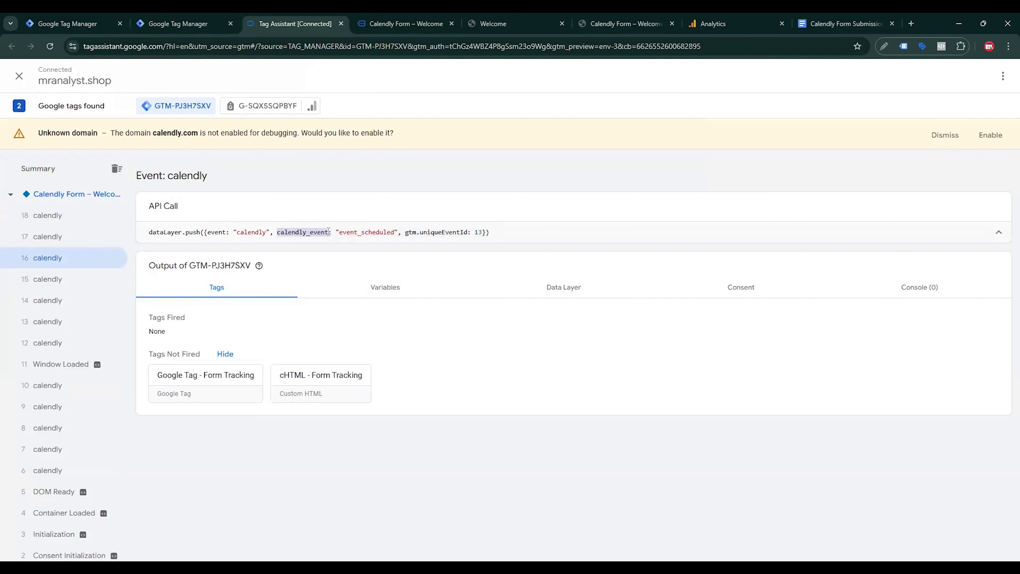
{"action": "left_click_drag", "start_coordinate": [328, 232], "coordinate": [282, 228]}
Step: Compare the data layer push against the tracking plan document
{"action": "left_click", "coordinate": [823, 24]}
{"action": "left_click", "coordinate": [499, 393]}
{"action": "scroll", "coordinate": [614, 363], "scroll_direction": "down", "scroll_amount": 8}
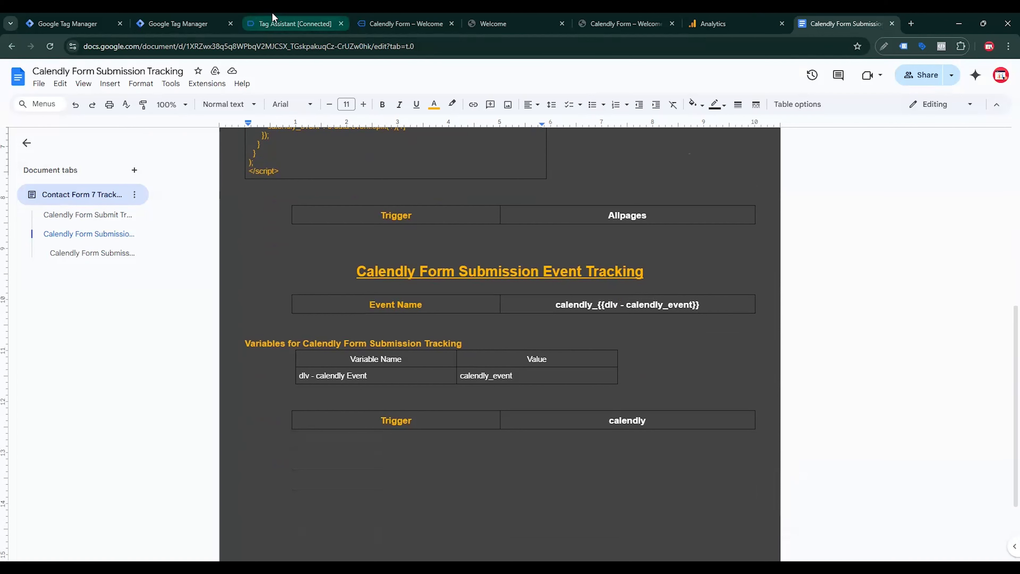
{"action": "left_click", "coordinate": [273, 24]}
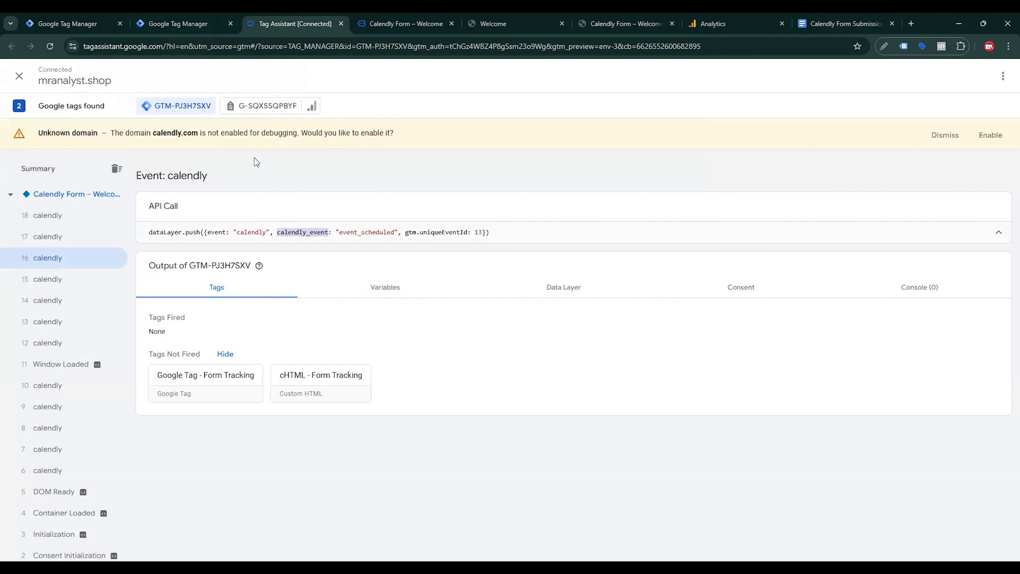
{"action": "left_click", "coordinate": [210, 29]}
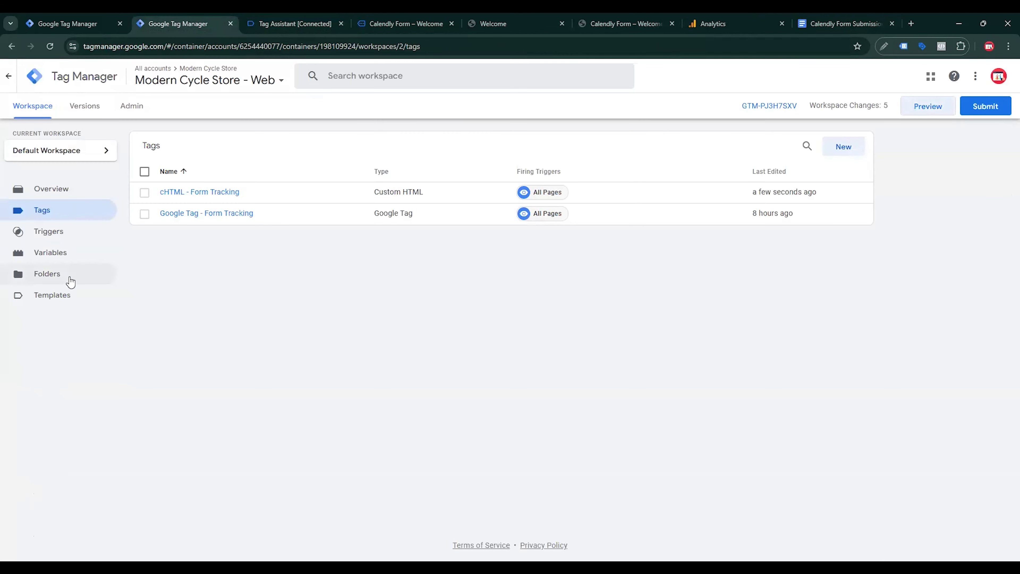
Step: Create and save Data Layer Variable 'dlv - calendly_event' reading the calendly_event key
{"action": "left_click", "coordinate": [66, 256]}
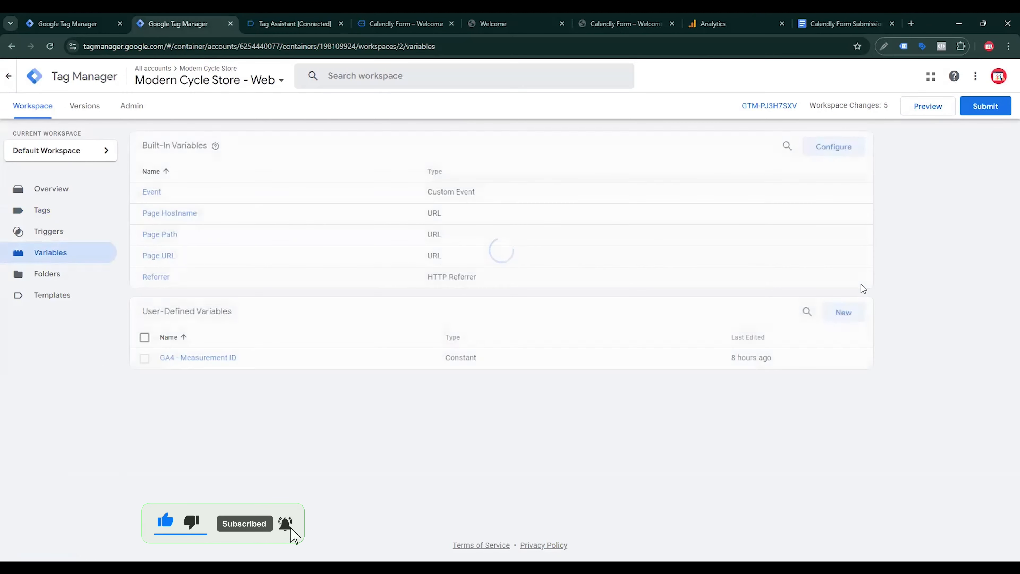
{"action": "left_click", "coordinate": [844, 314]}
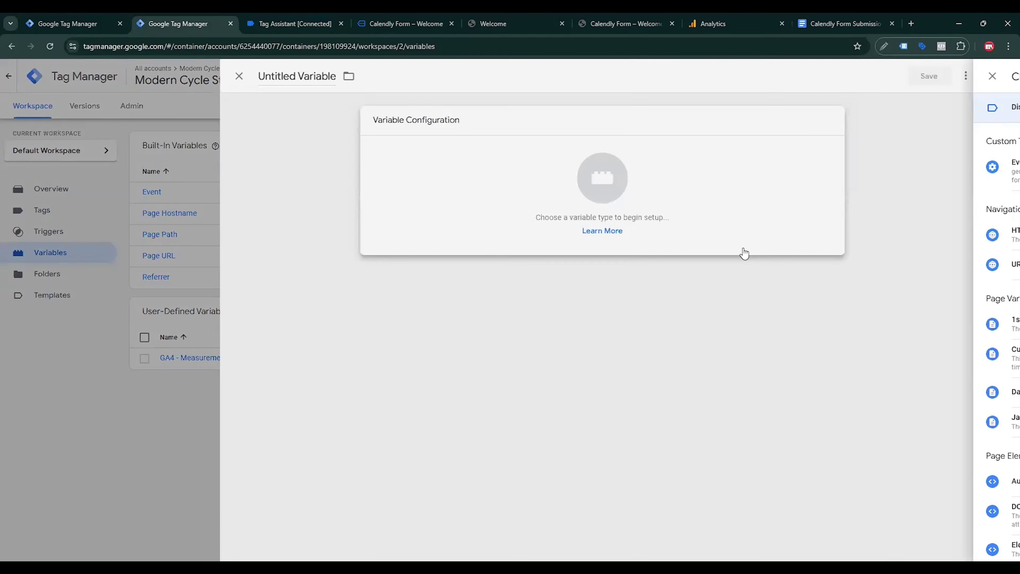
{"action": "left_click", "coordinate": [757, 394]}
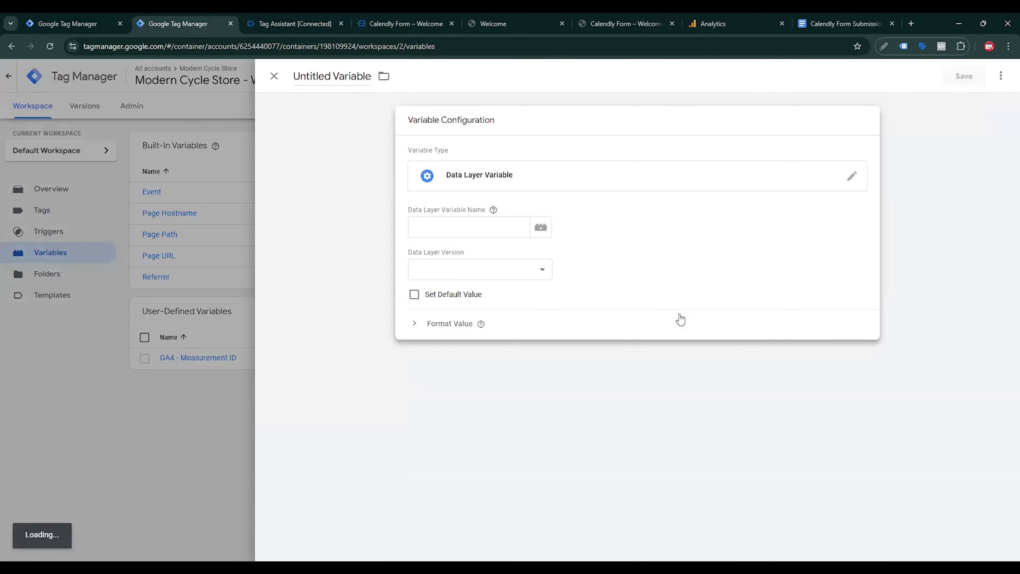
{"action": "type", "text": "calendly_event"}
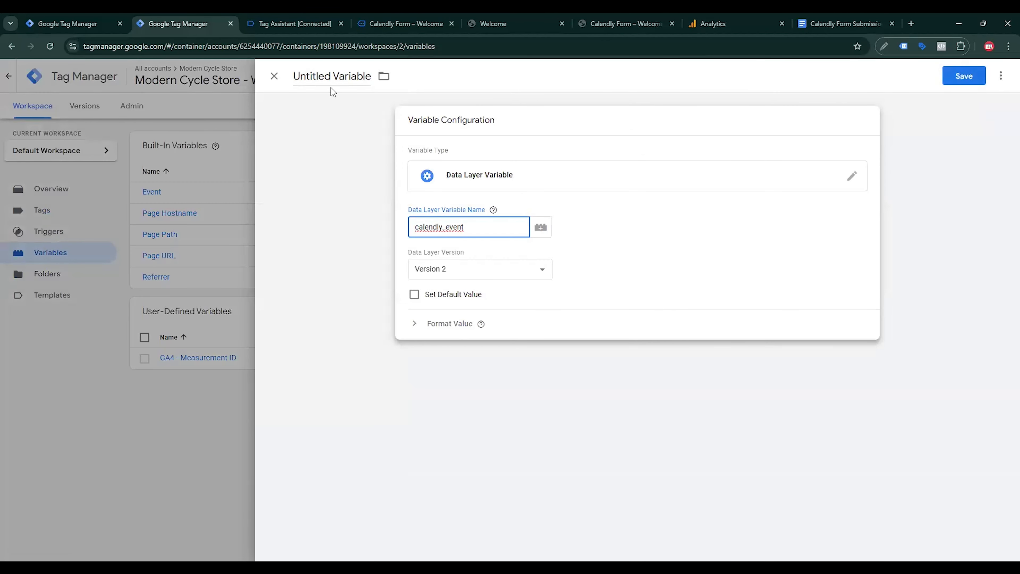
{"action": "left_click", "coordinate": [331, 88]}
{"action": "key", "text": "ctrl+a"}
{"action": "type", "text": "dl"}
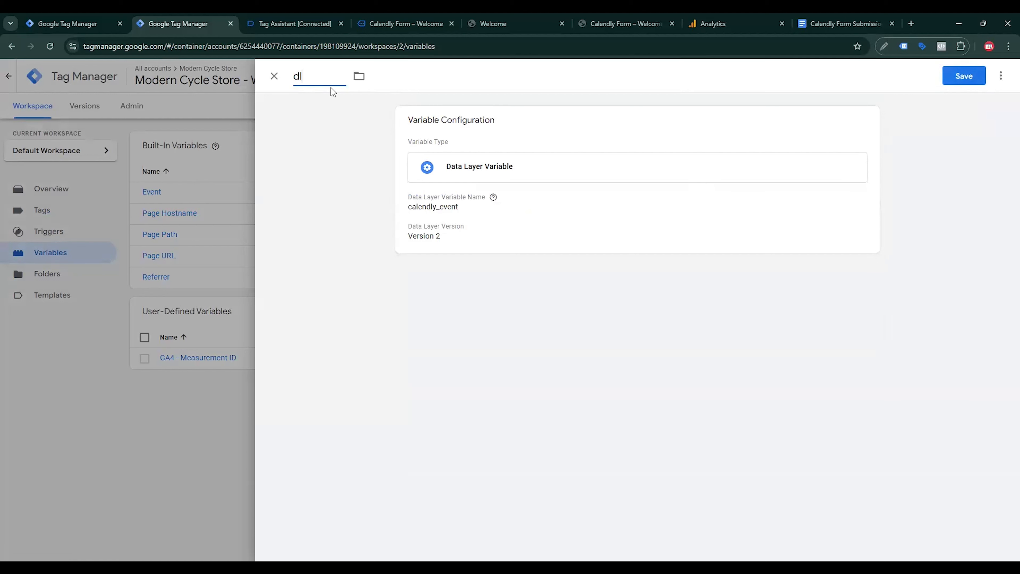
{"action": "type", "text": "v -"}
{"action": "type", "text": "calendly_event"}
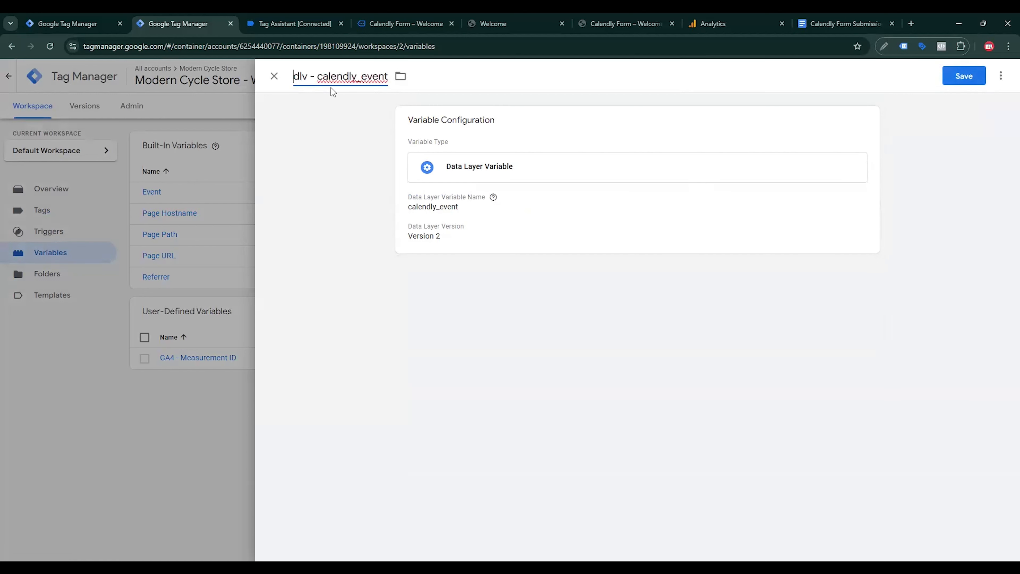
{"action": "left_click", "coordinate": [964, 76]}
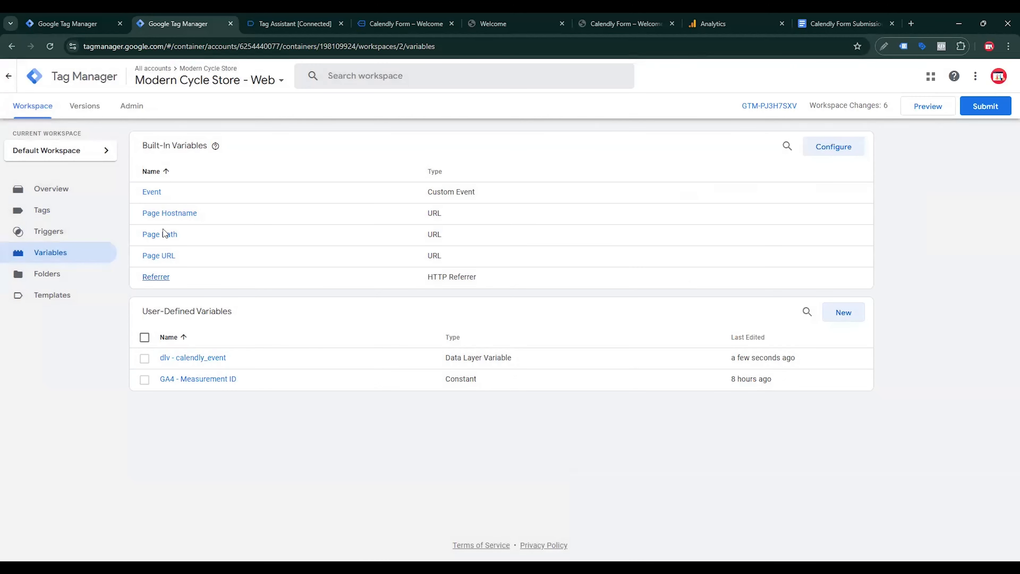
{"action": "left_click", "coordinate": [48, 217]}
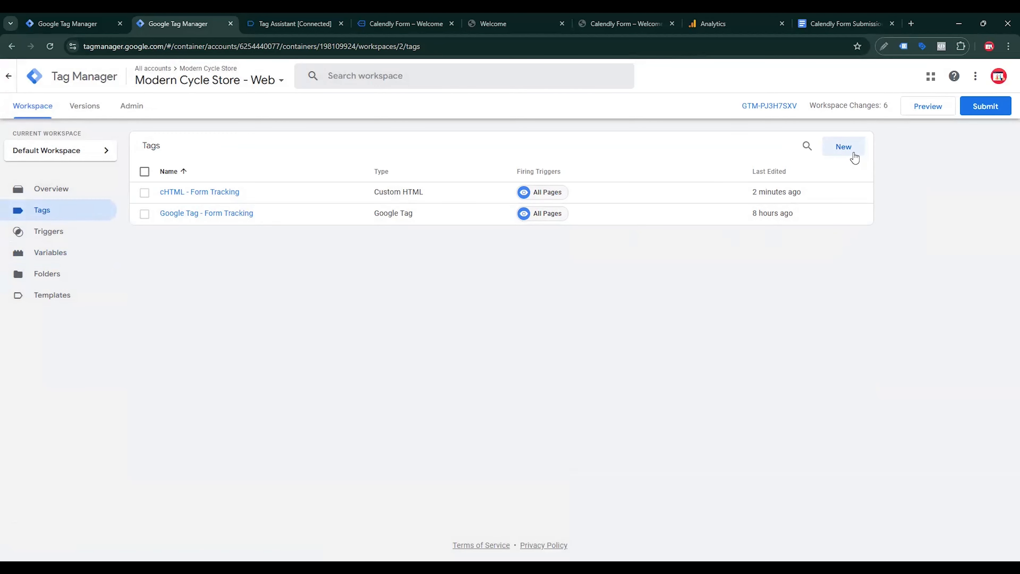
Step: Start a new GA4 Event tag with Measurement ID {{GA4 - Measurement ID}}
{"action": "left_click", "coordinate": [843, 146]}
{"action": "left_click", "coordinate": [833, 200]}
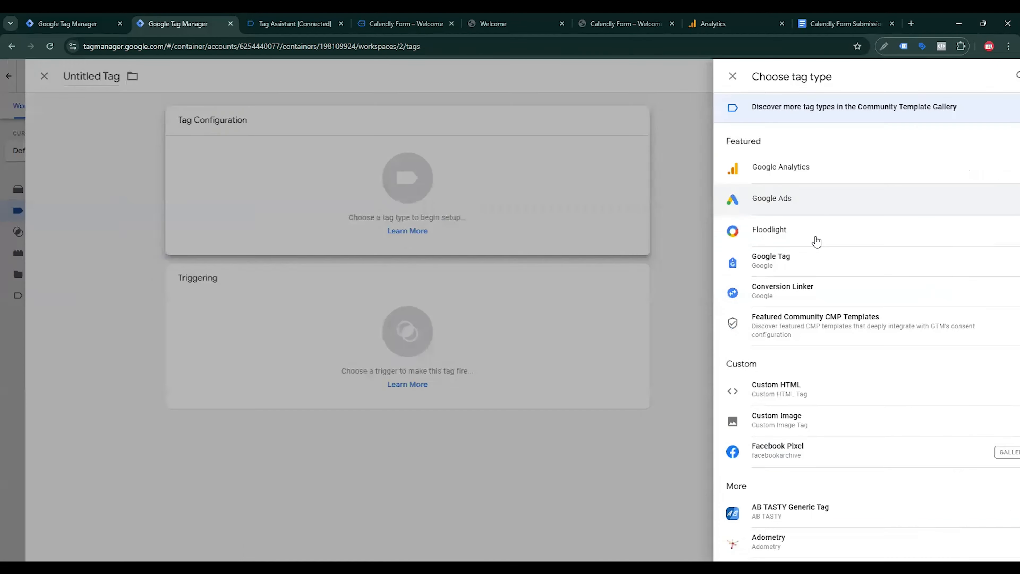
{"action": "left_click", "coordinate": [768, 171]}
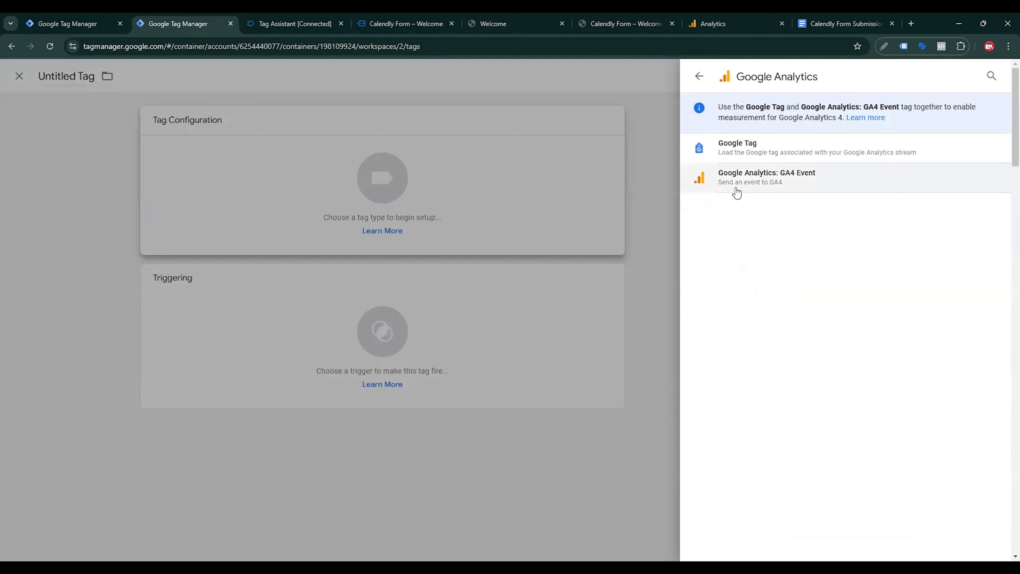
{"action": "left_click", "coordinate": [768, 184]}
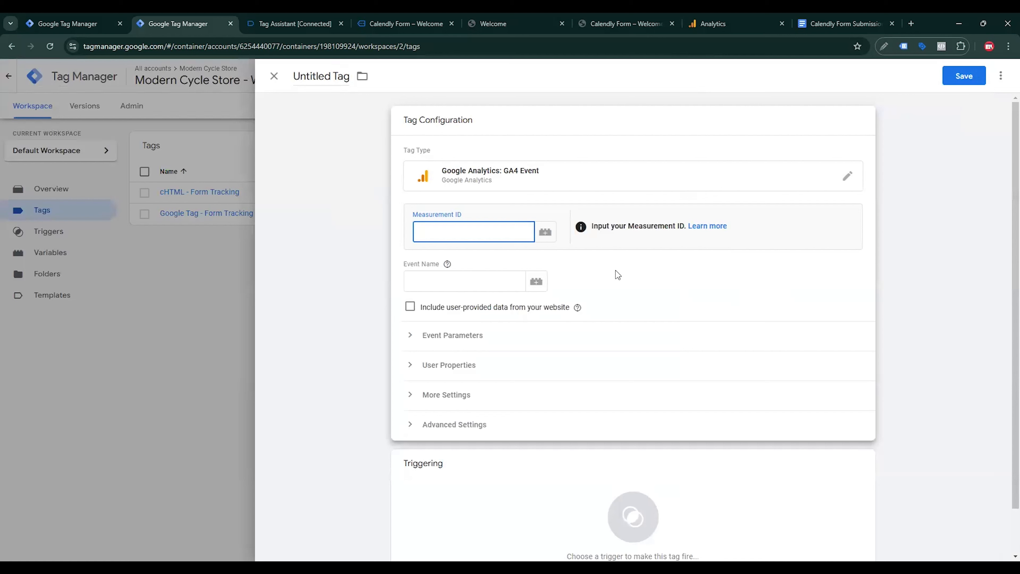
{"action": "type", "text": "{{"}
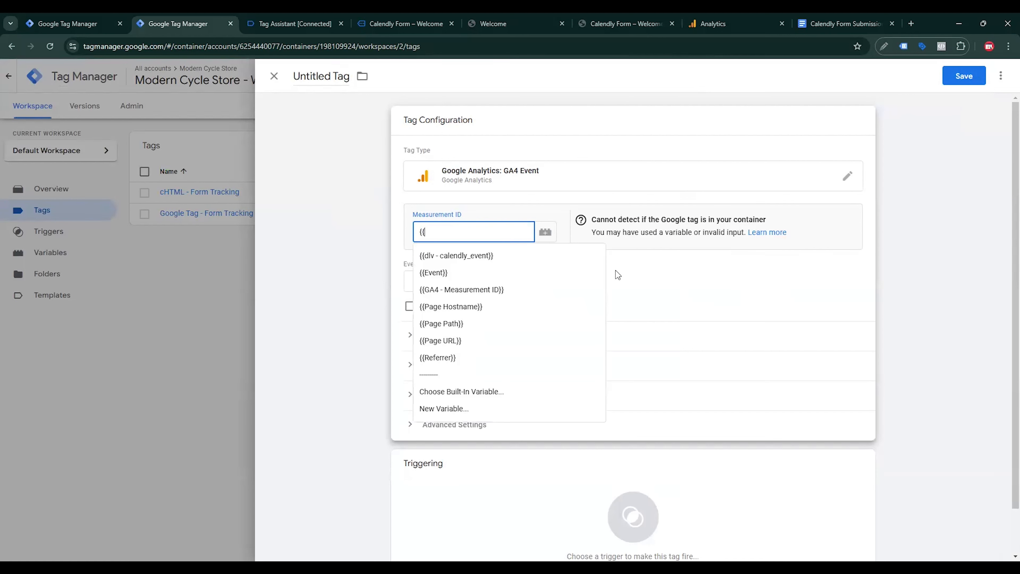
{"action": "key", "text": "Down"}
{"action": "key", "text": "Down"}
{"action": "key", "text": "Down"}
{"action": "key", "text": "Return"}
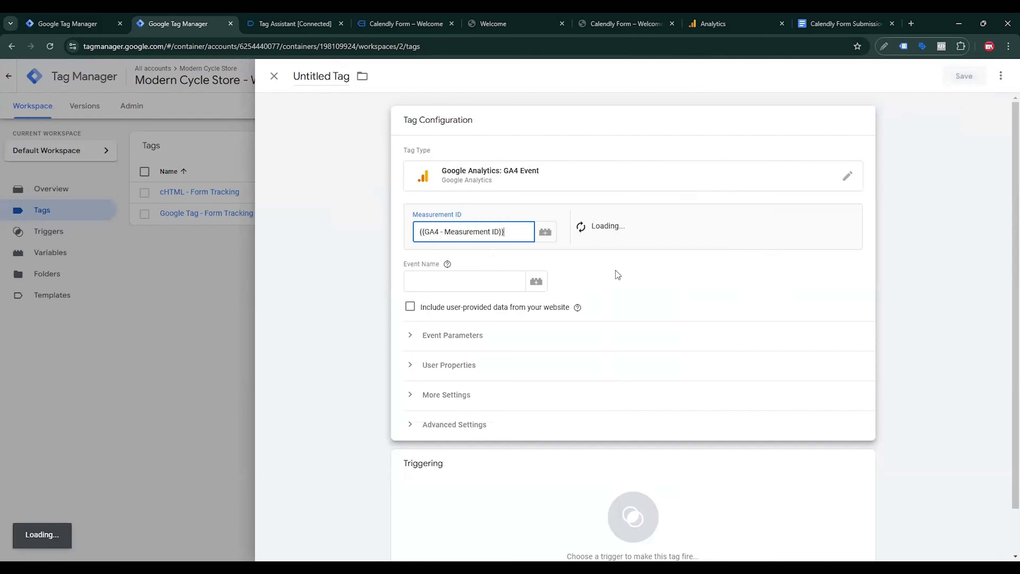
{"action": "key", "text": "Tab"}
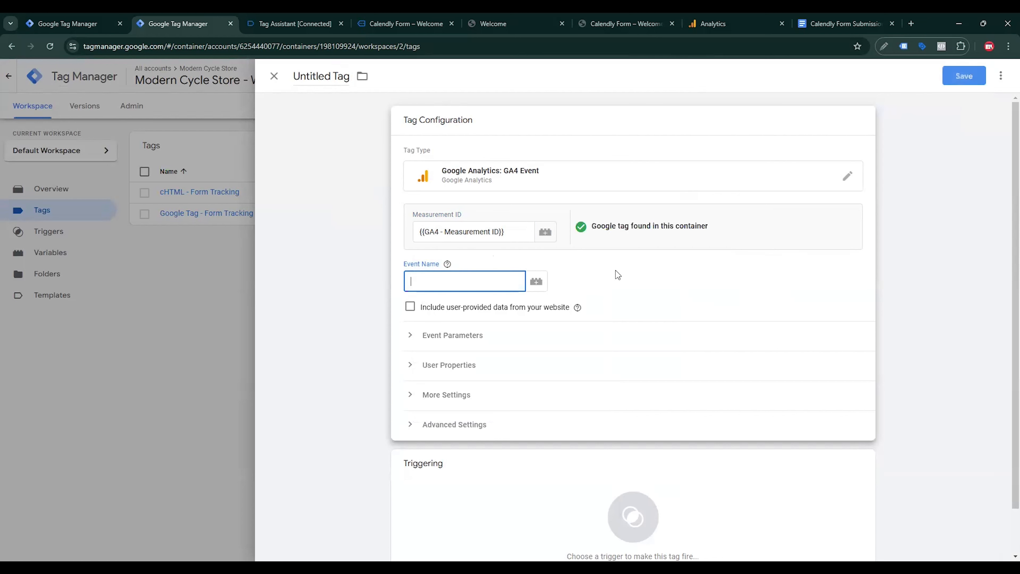
Step: Set the event name to calendly_{{dlv - calendly_event}}
{"action": "left_click", "coordinate": [295, 24]}
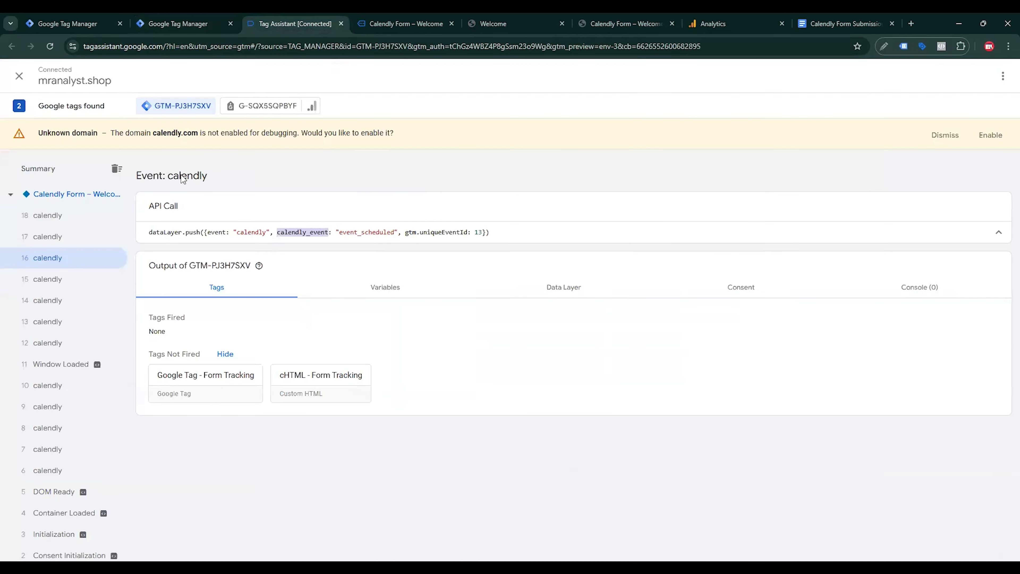
{"action": "left_click_drag", "start_coordinate": [169, 177], "coordinate": [206, 182]}
{"action": "key", "text": "ctrl+c"}
{"action": "left_click", "coordinate": [178, 24]}
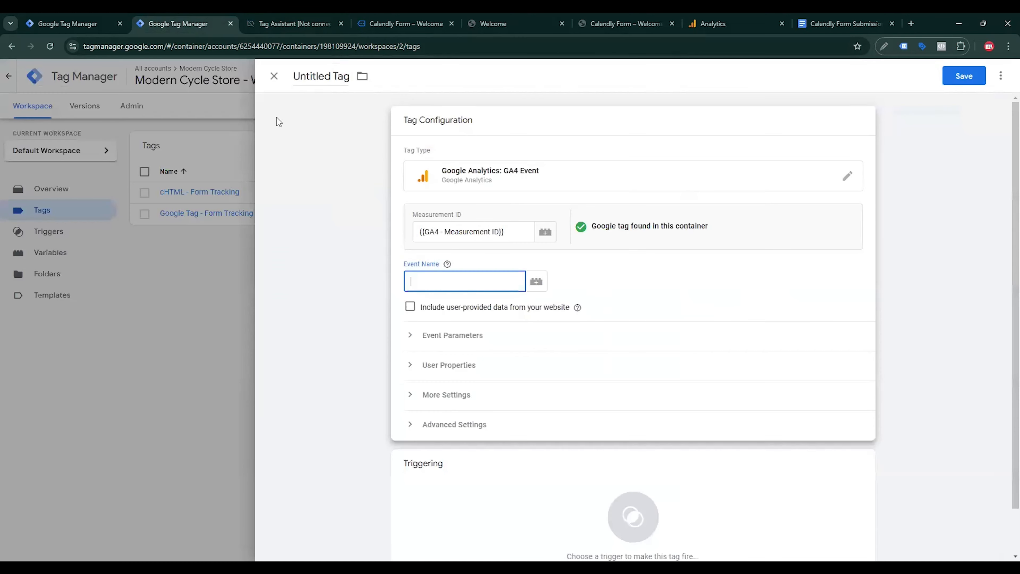
{"action": "key", "text": "ctrl+v"}
{"action": "type", "text": "_"}
{"action": "left_click", "coordinate": [536, 281]}
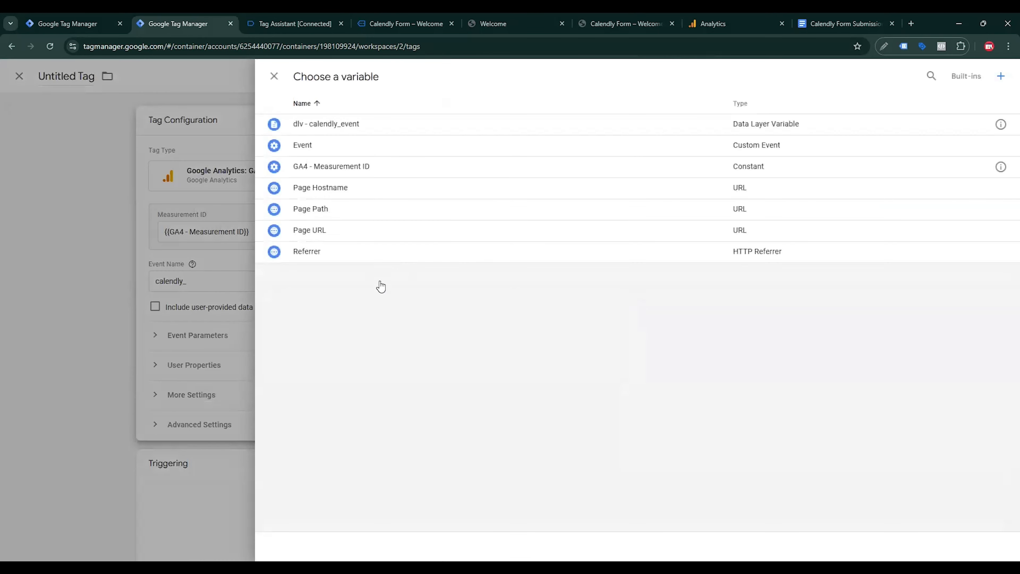
{"action": "left_click", "coordinate": [340, 127]}
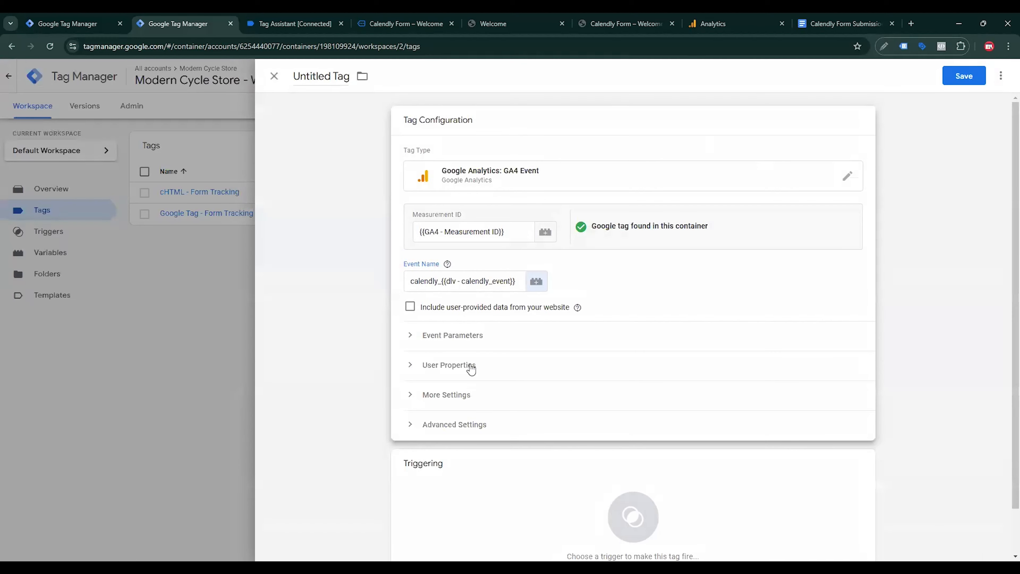
Step: Add and save a Custom Event trigger 'calendly - Trigger' for event name calendly
{"action": "left_click", "coordinate": [410, 367]}
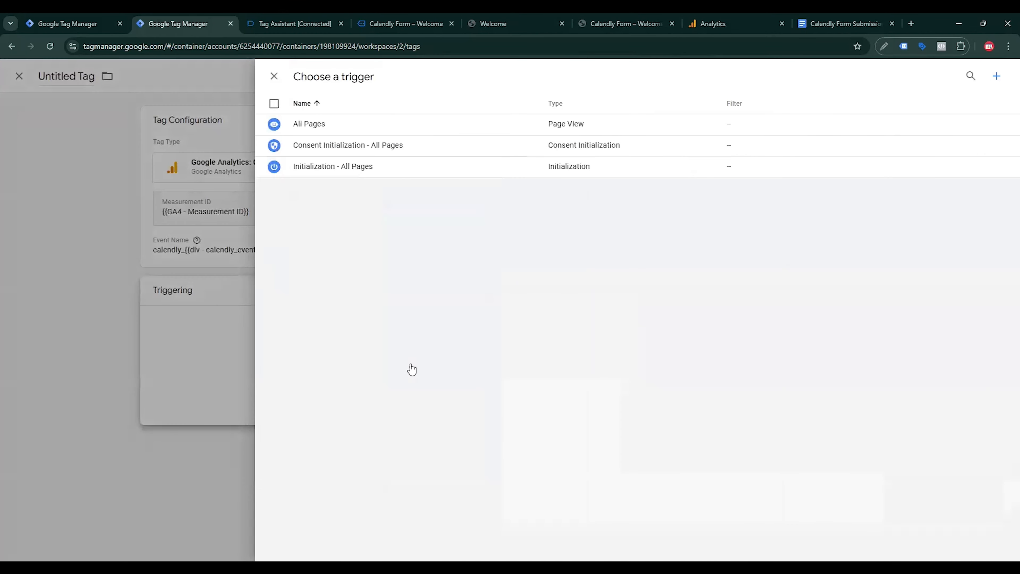
{"action": "left_click", "coordinate": [995, 80]}
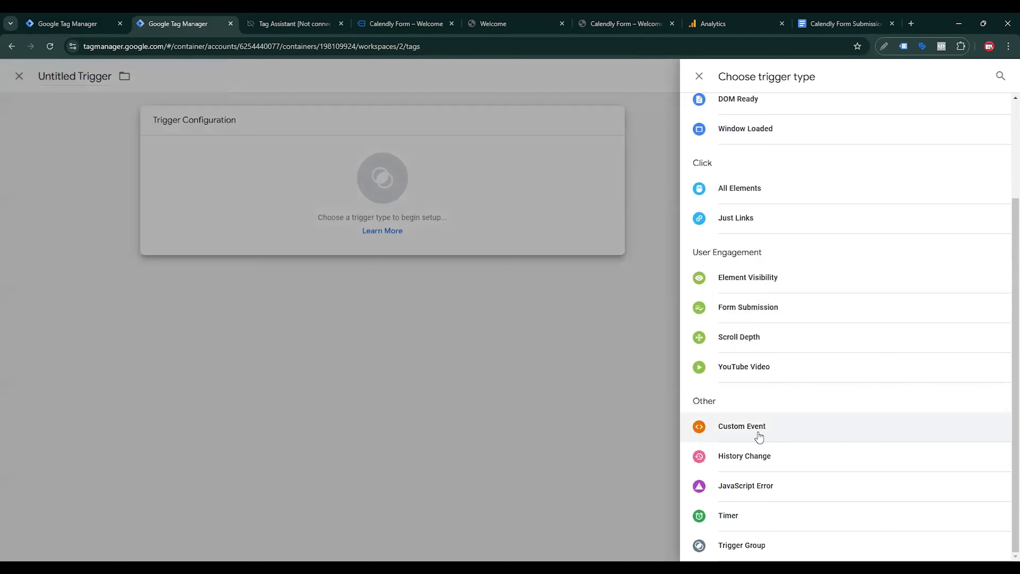
{"action": "left_click", "coordinate": [757, 437]}
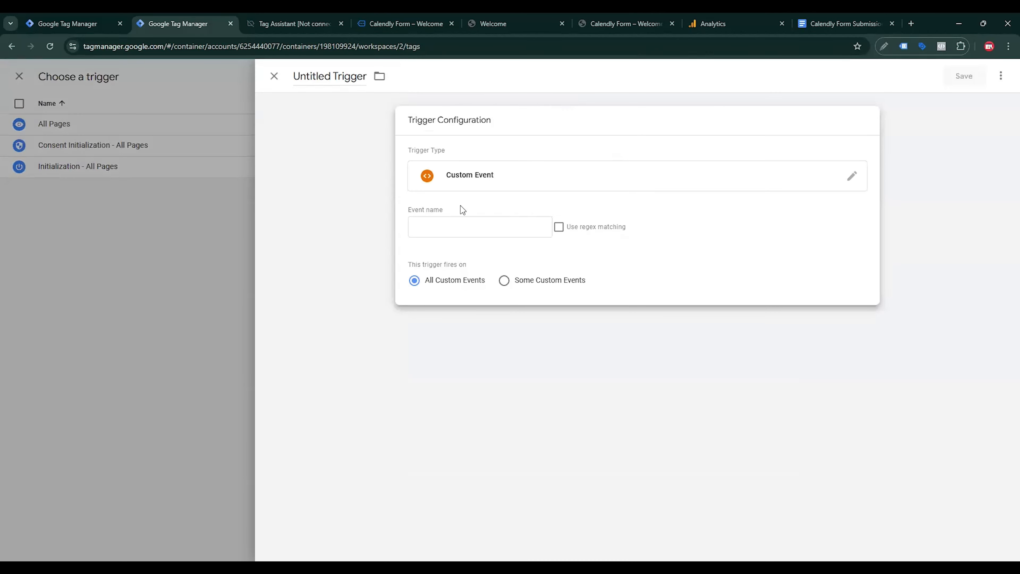
{"action": "left_click", "coordinate": [286, 19]}
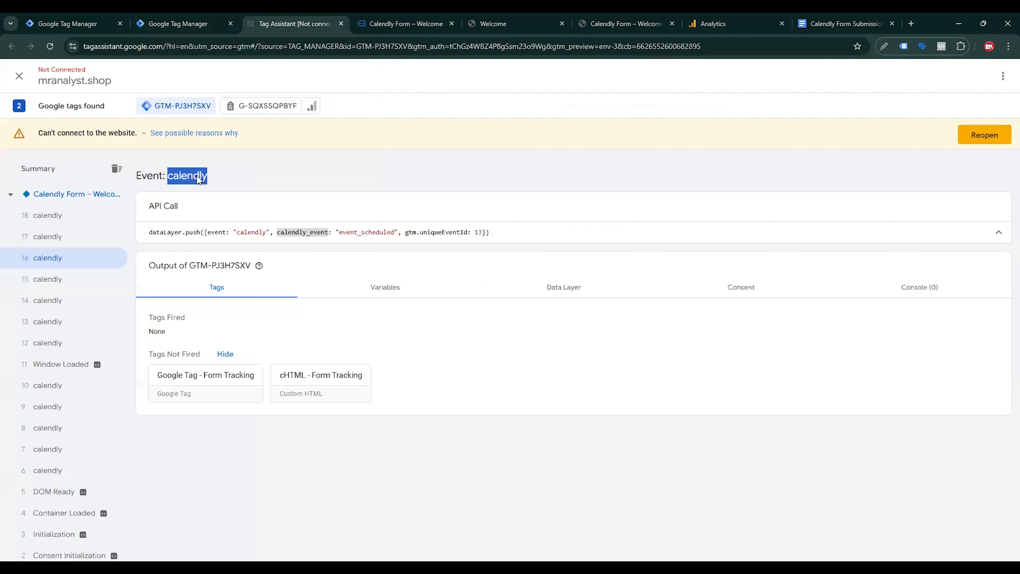
{"action": "left_click", "coordinate": [201, 24]}
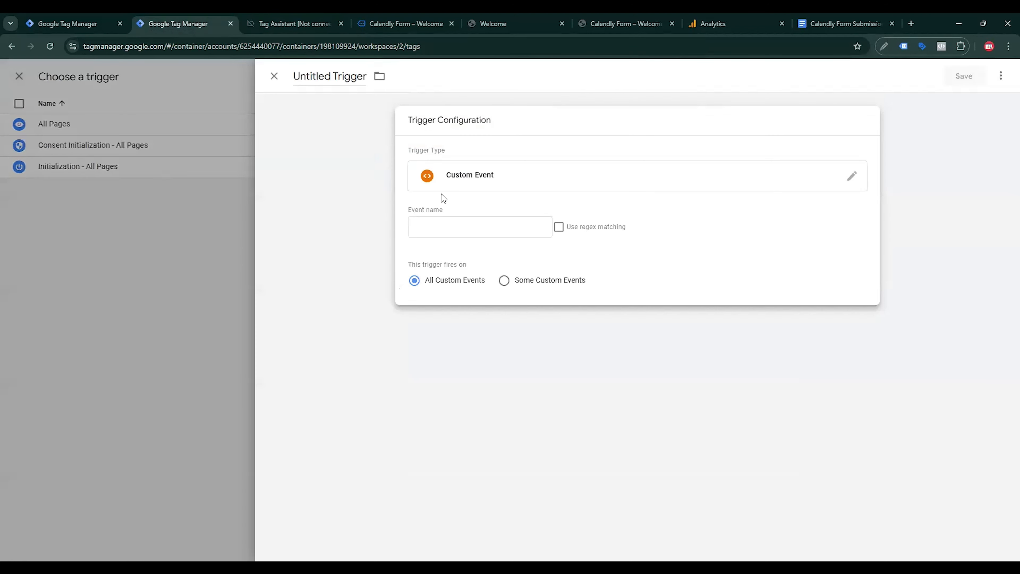
{"action": "key", "text": "ctrl+v"}
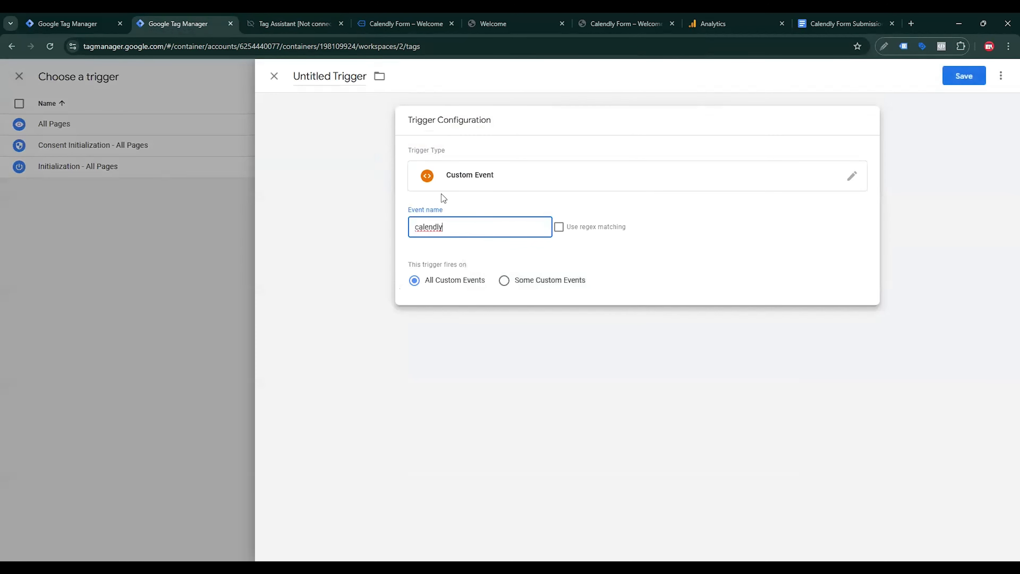
{"action": "left_click", "coordinate": [325, 101]}
{"action": "double_click", "coordinate": [286, 87]}
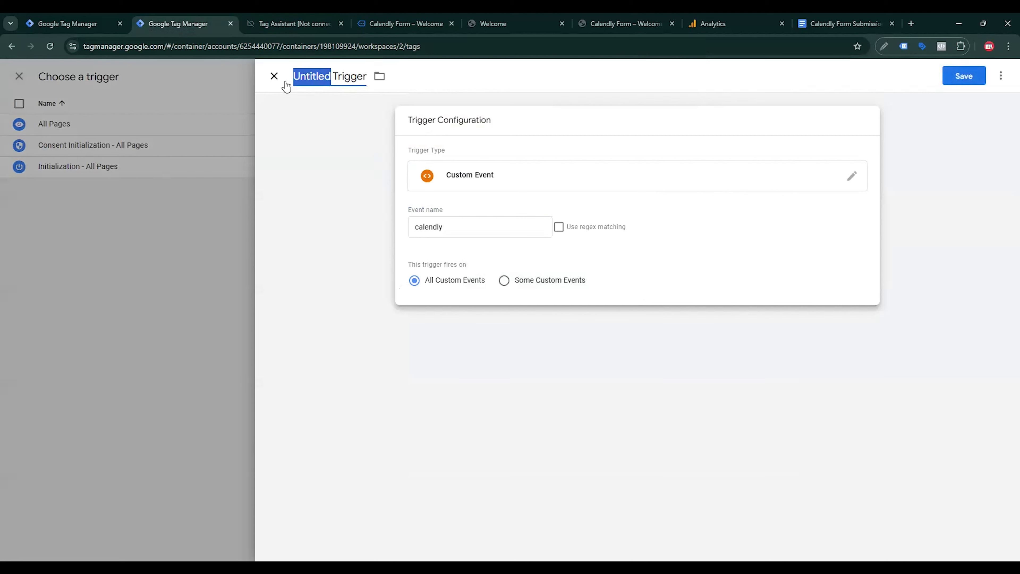
{"action": "type", "text": "calendly"}
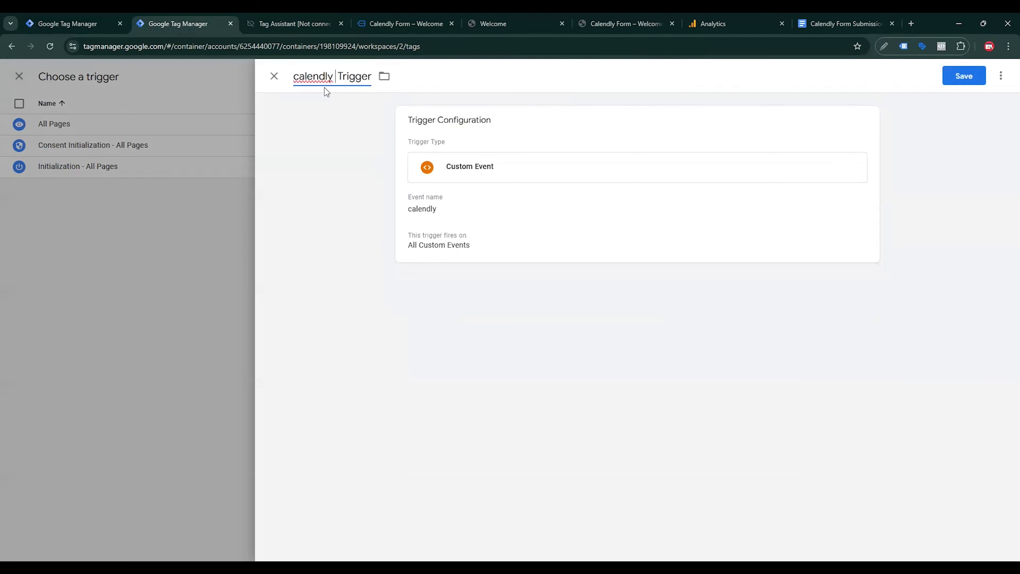
{"action": "type", "text": "-"}
{"action": "key", "text": "ctrl+s"}
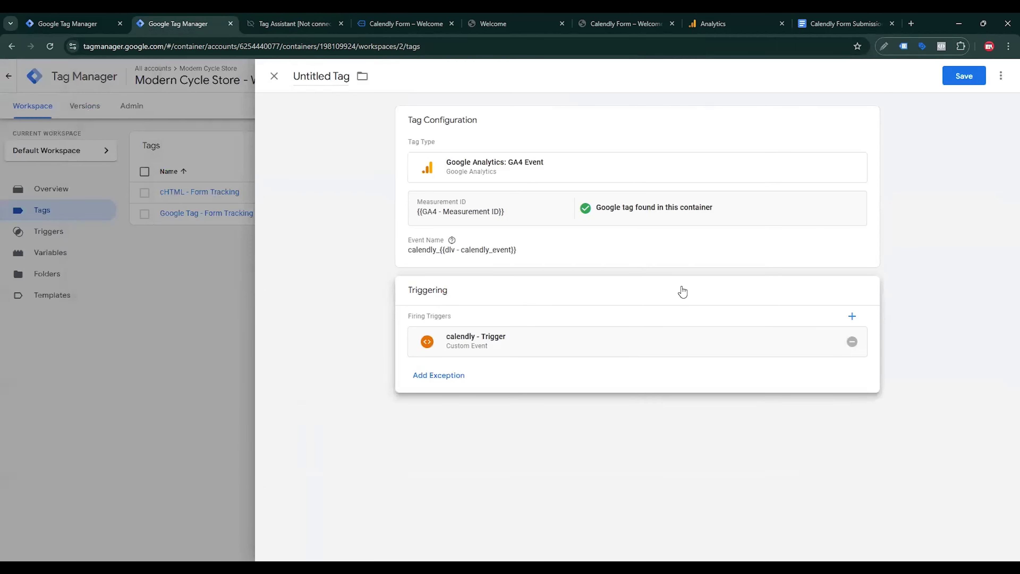
Step: Name the GA4 Event tag 'calendly Form Tracking - Tag' and save it
{"action": "double_click", "coordinate": [315, 86]}
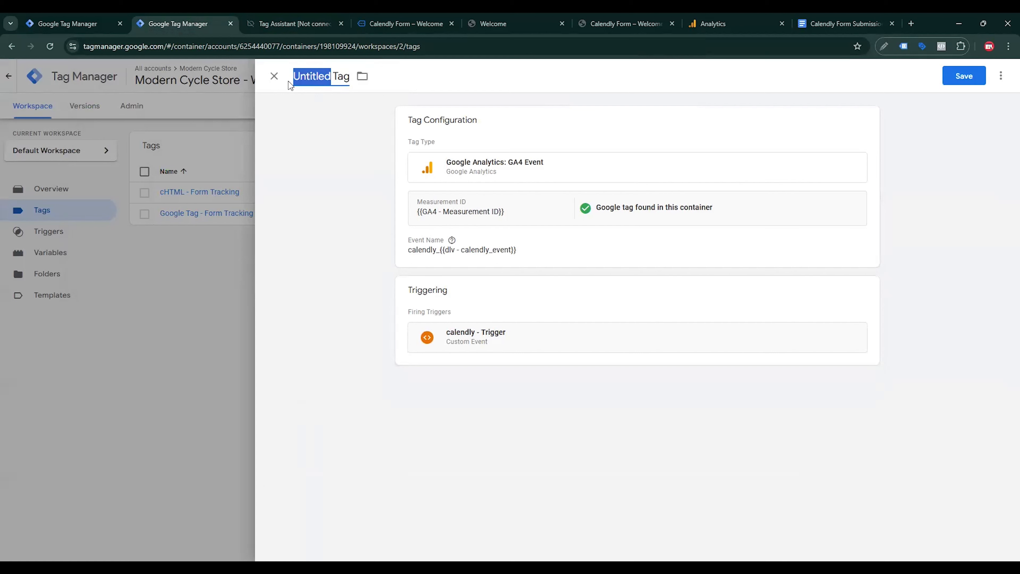
{"action": "type", "text": "calendly"}
{"action": "double_click", "coordinate": [295, 78]}
{"action": "left_click", "coordinate": [333, 86]}
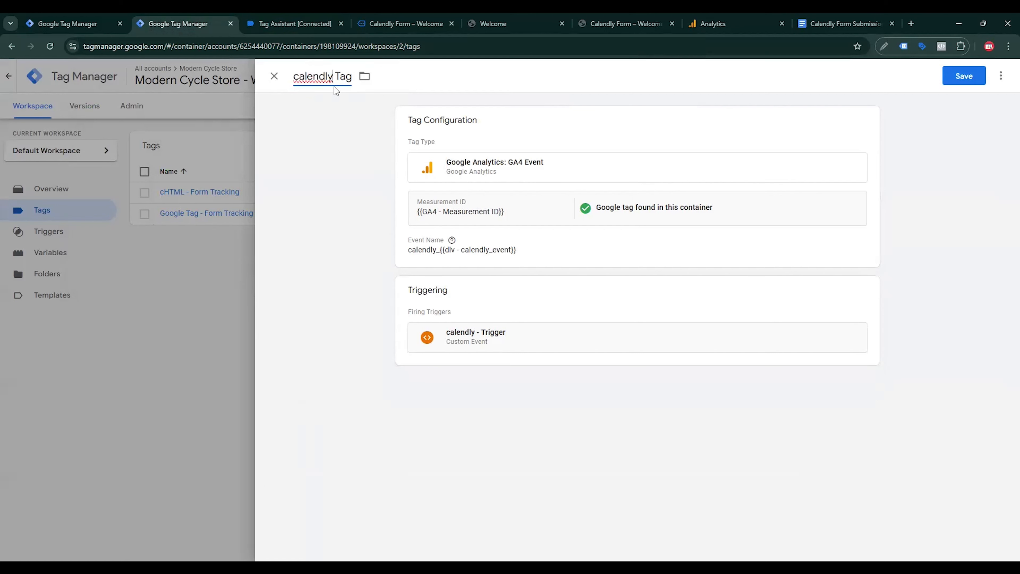
{"action": "type", "text": "Form Tracking -"}
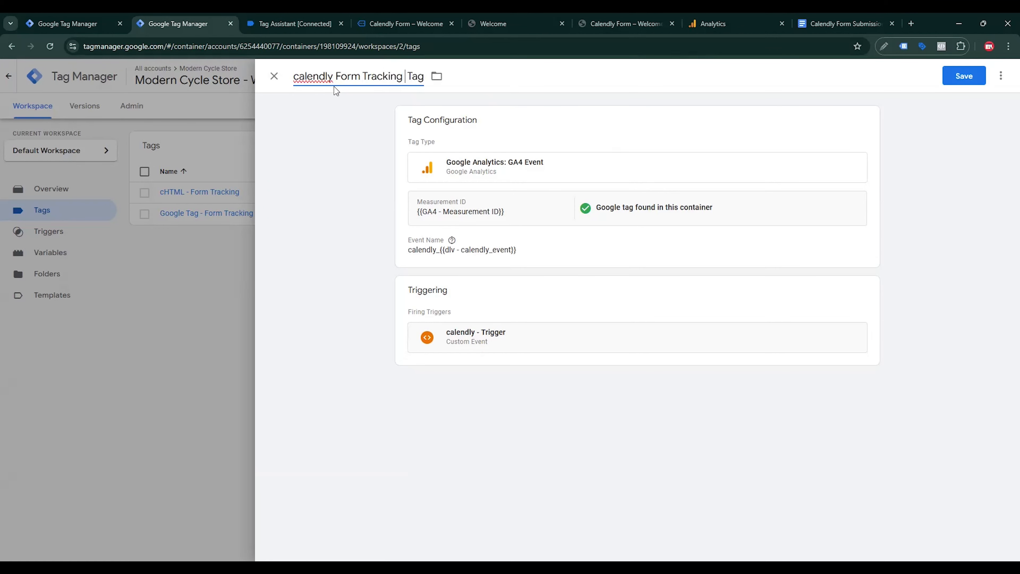
{"action": "left_click", "coordinate": [977, 77]}
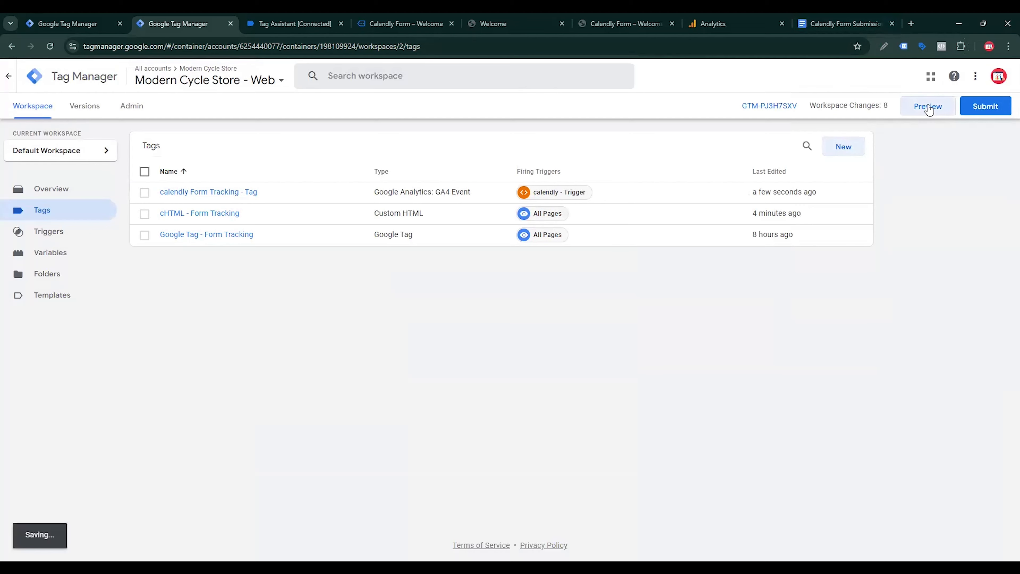
Step: Start preview and choose November 11 at 8:30pm on the Calendly form
{"action": "left_click", "coordinate": [927, 107]}
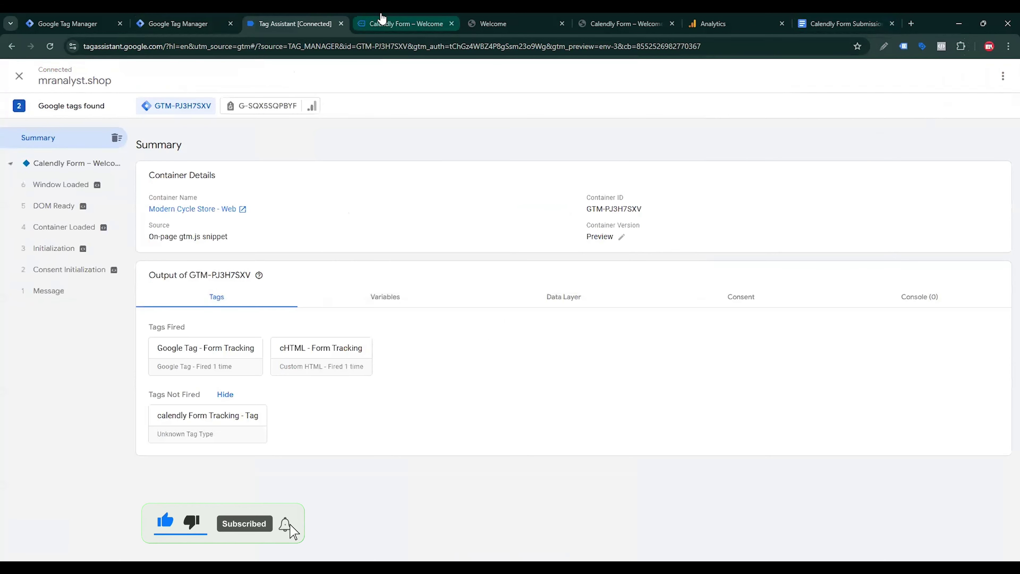
{"action": "left_click", "coordinate": [382, 20]}
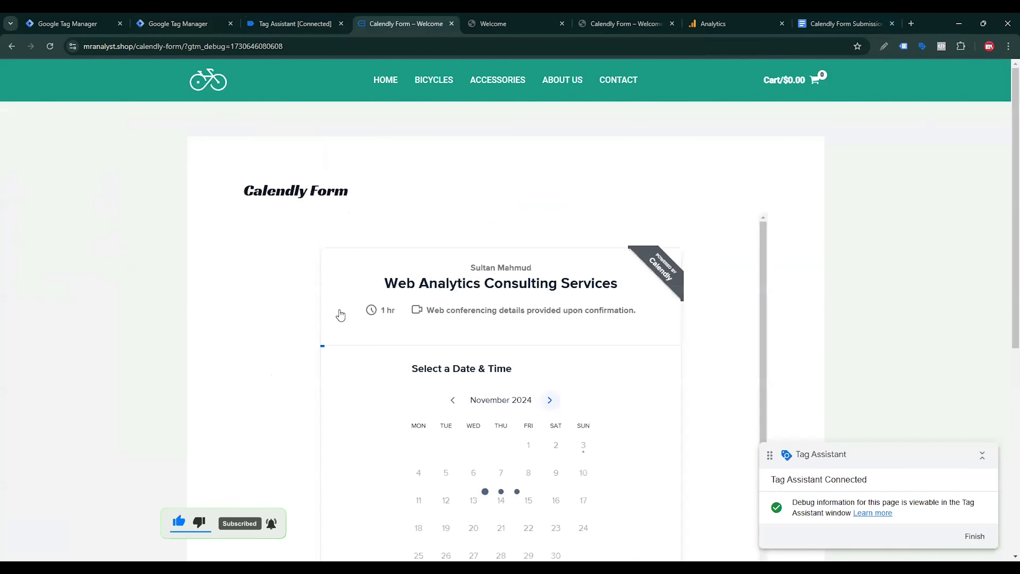
{"action": "scroll", "coordinate": [340, 315], "scroll_direction": "down", "scroll_amount": 3}
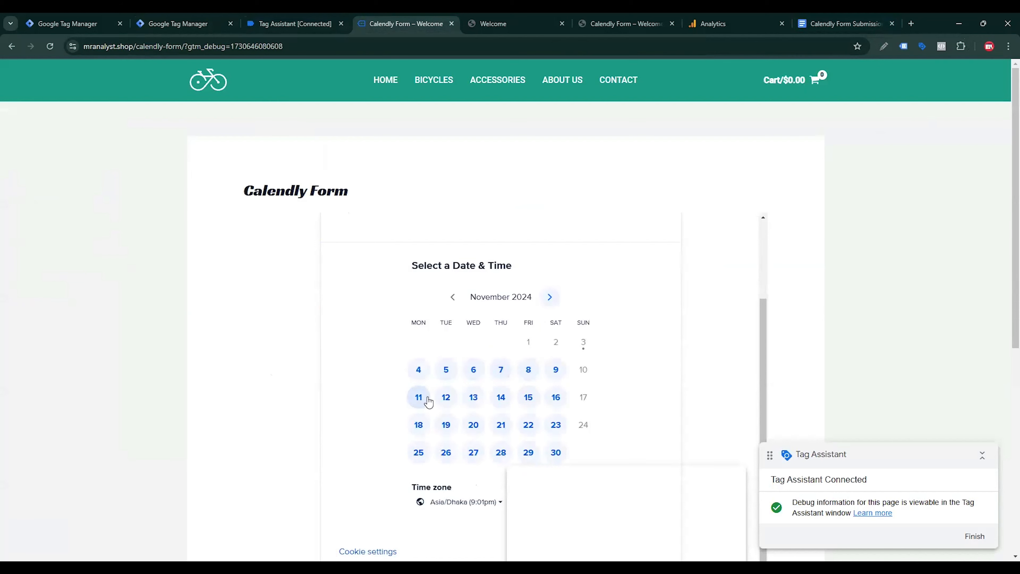
{"action": "left_click", "coordinate": [428, 399]}
{"action": "left_click", "coordinate": [574, 364]}
{"action": "left_click", "coordinate": [628, 367]}
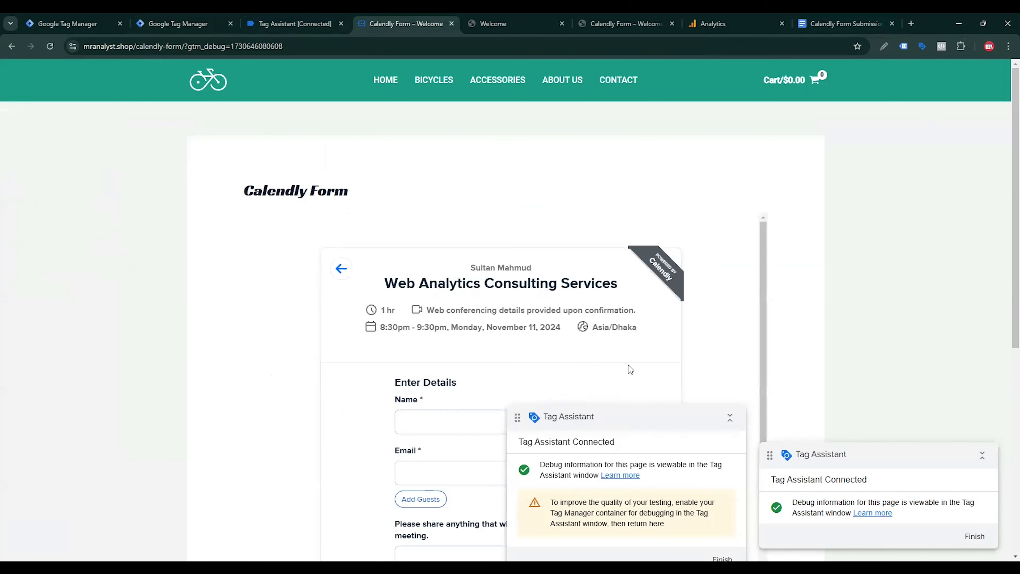
Step: Autofill name and e-mail, add note 'Test Message', and schedule the booking
{"action": "scroll", "coordinate": [513, 369], "scroll_direction": "down", "scroll_amount": 3}
{"action": "key", "text": "Tab"}
{"action": "key", "text": "Down"}
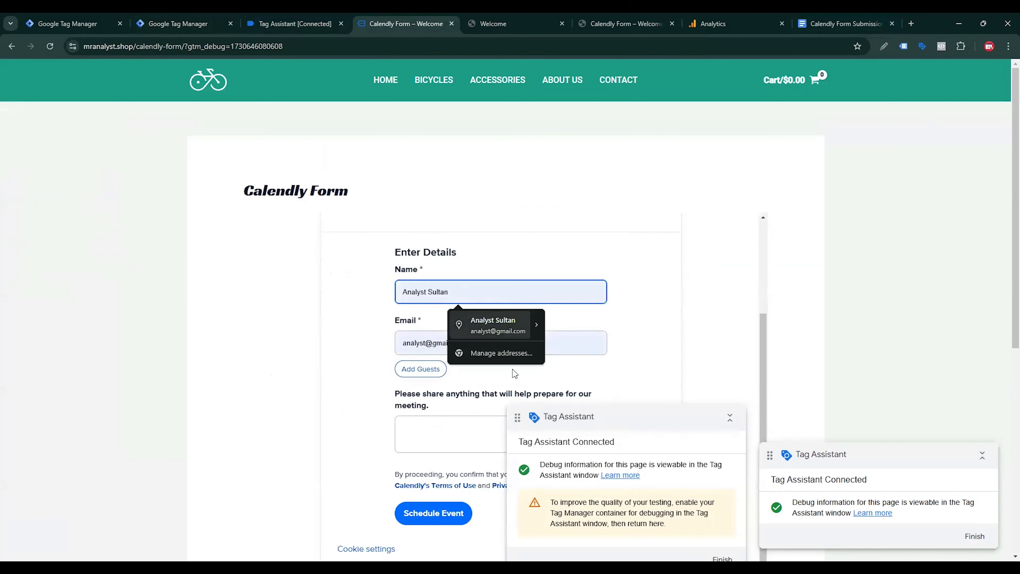
{"action": "key", "text": "Return"}
{"action": "left_click", "coordinate": [456, 423]}
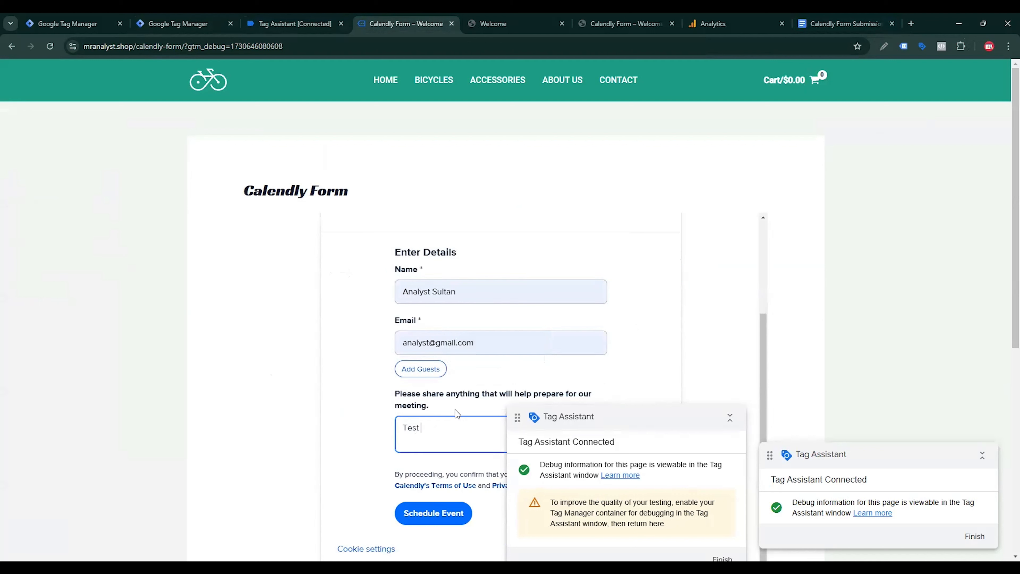
{"action": "type", "text": "Test Message"}
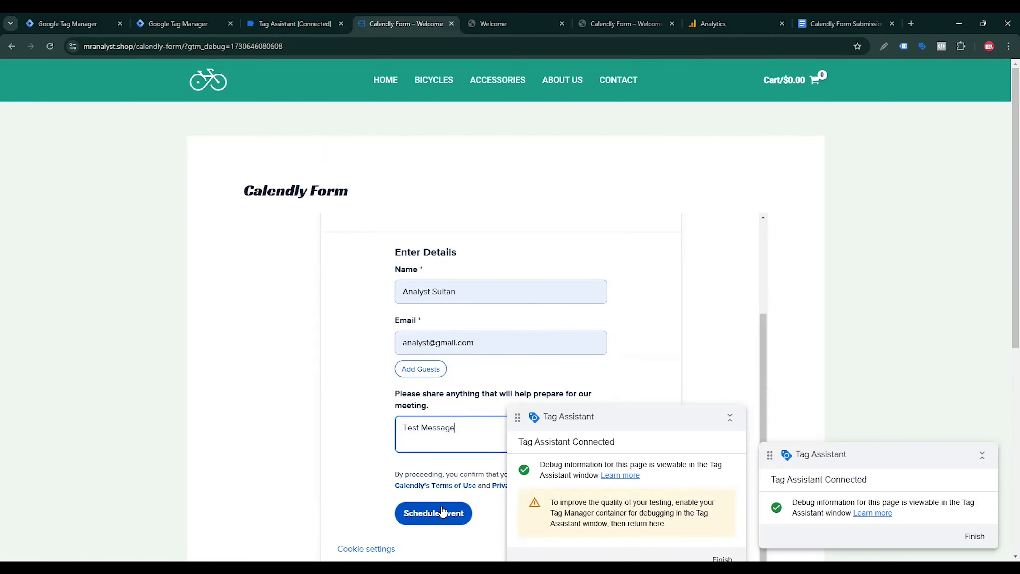
{"action": "left_click", "coordinate": [442, 511]}
{"action": "left_click", "coordinate": [729, 419]}
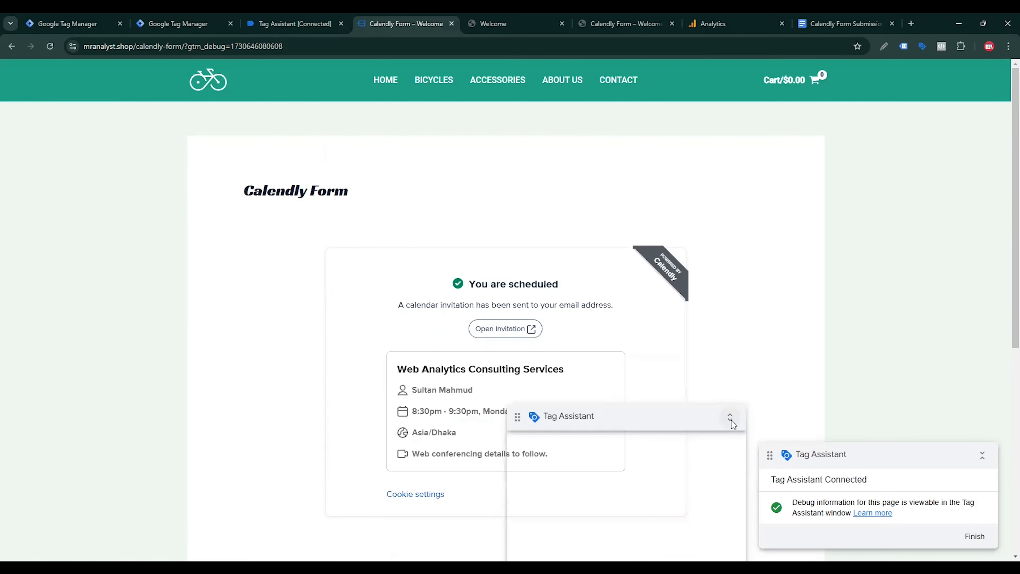
{"action": "left_click", "coordinate": [275, 21]}
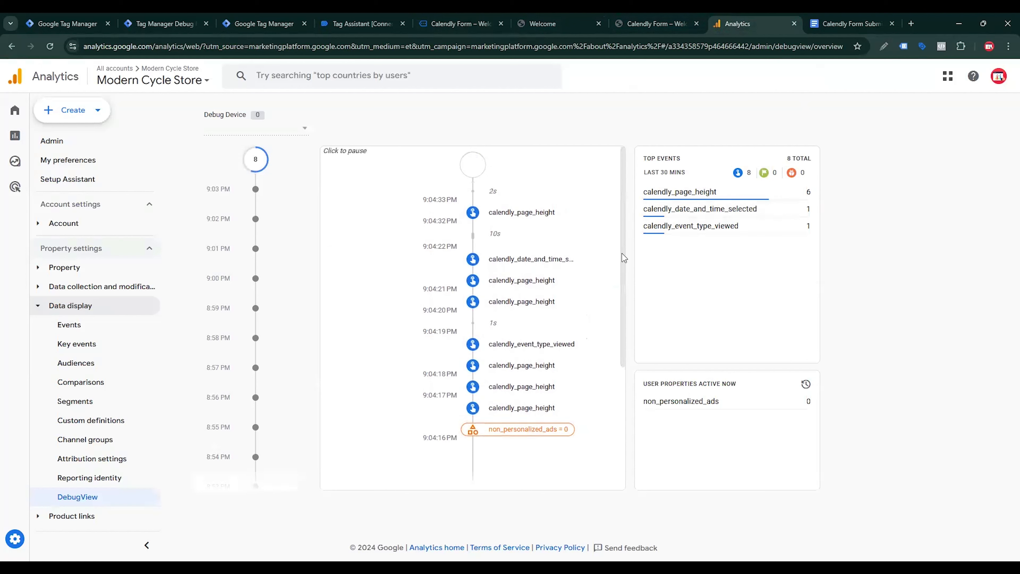
Step: Inspect the calendly_date_and_time_selected event in DebugView, revealing batch_page_id, ga_session_id and ga_session_number (1)
{"action": "left_click", "coordinate": [622, 253]}
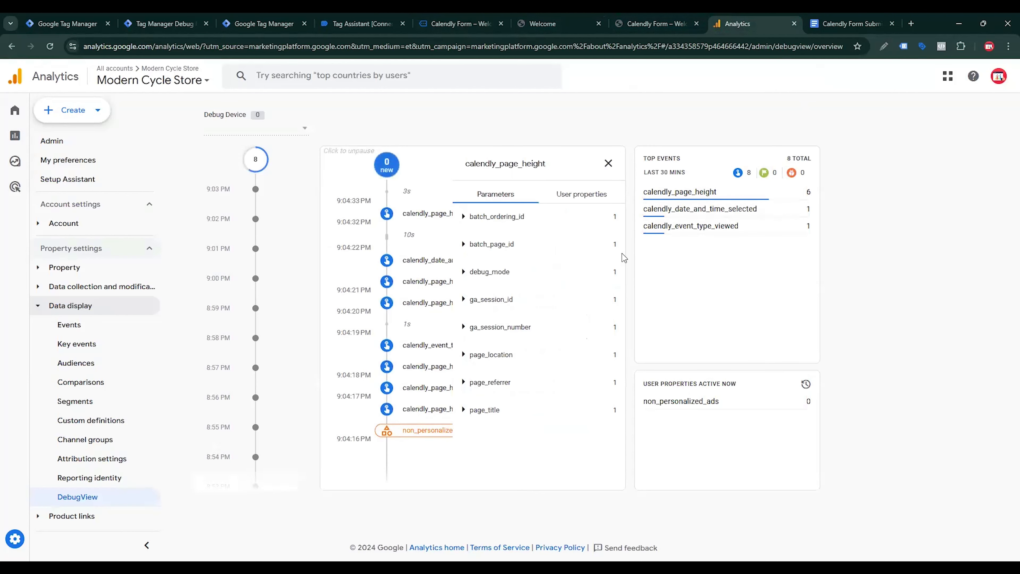
{"action": "left_click", "coordinate": [621, 254]}
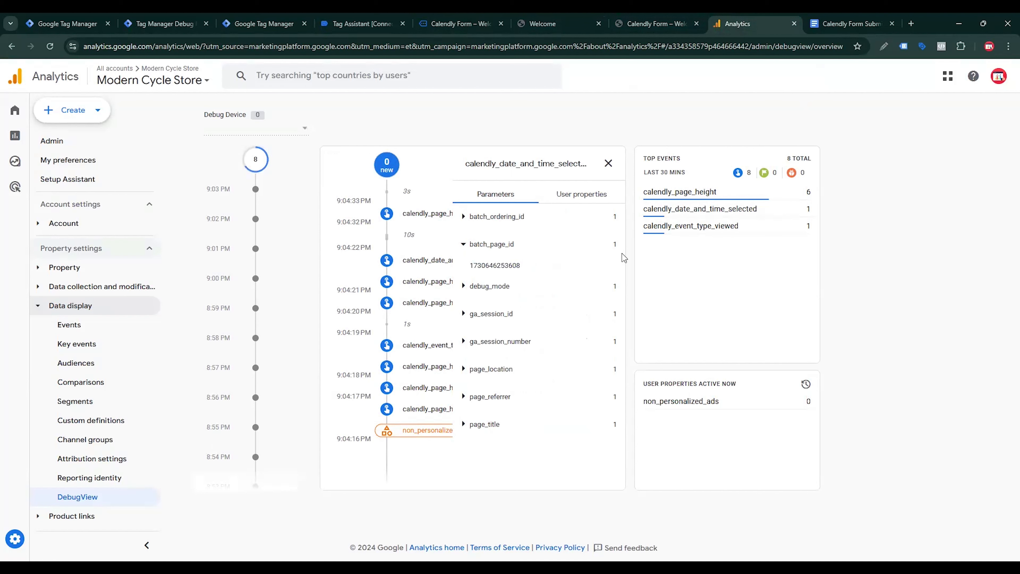
{"action": "left_click", "coordinate": [483, 314]}
{"action": "left_click", "coordinate": [484, 341]}
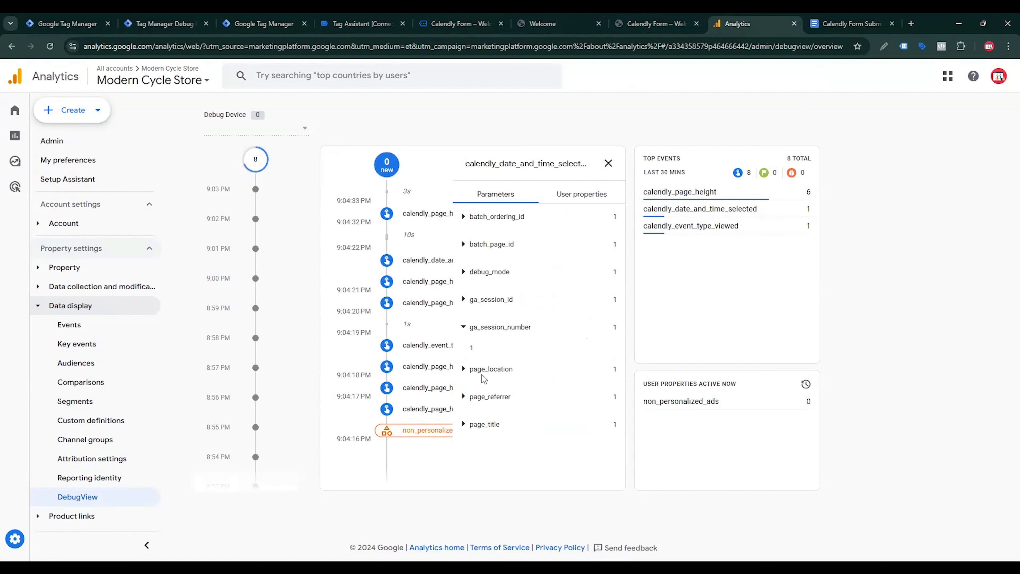